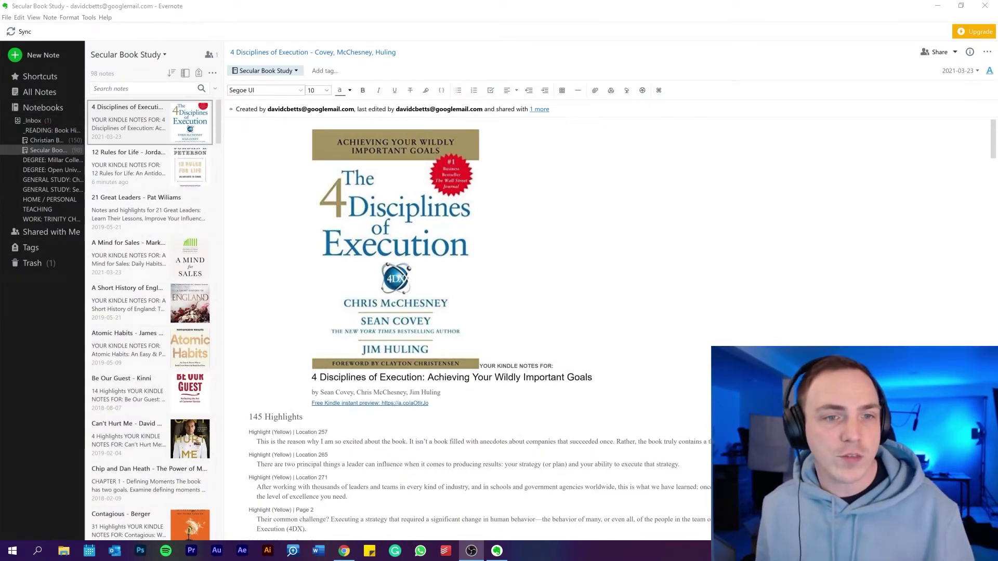
Scroll the 4 Disciplines of Execution note to its 'Page' highlight labels, then switch to Chrome.
scroll(219, 148, "down", 1)
scroll(216, 177, "down", 15)
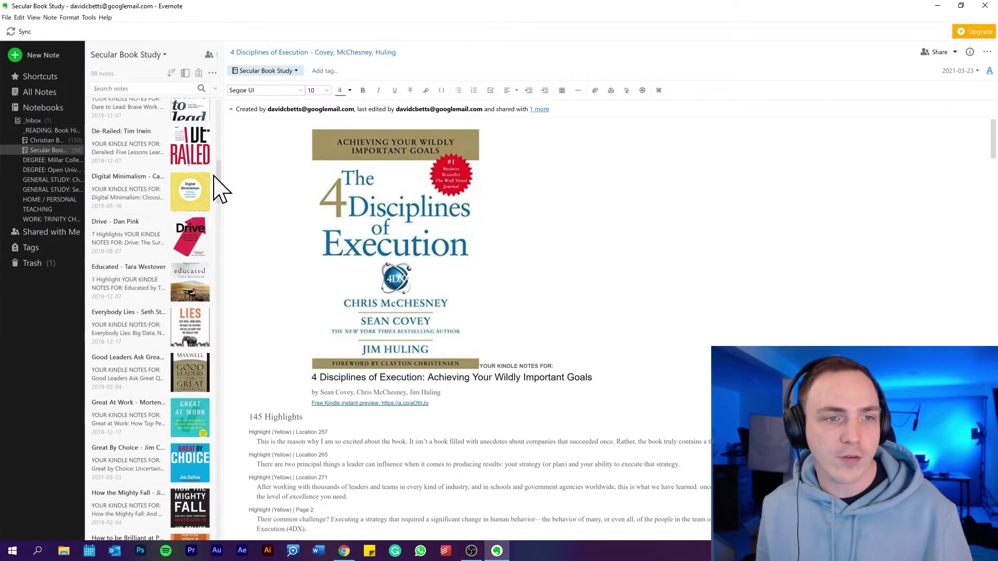
scroll(216, 156, "up", 10)
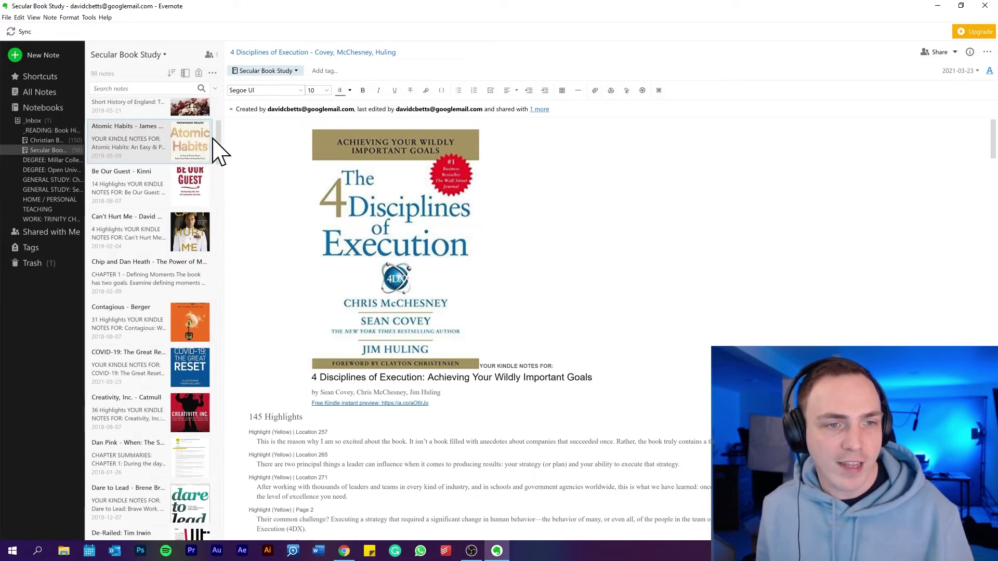
scroll(223, 148, "down", 3)
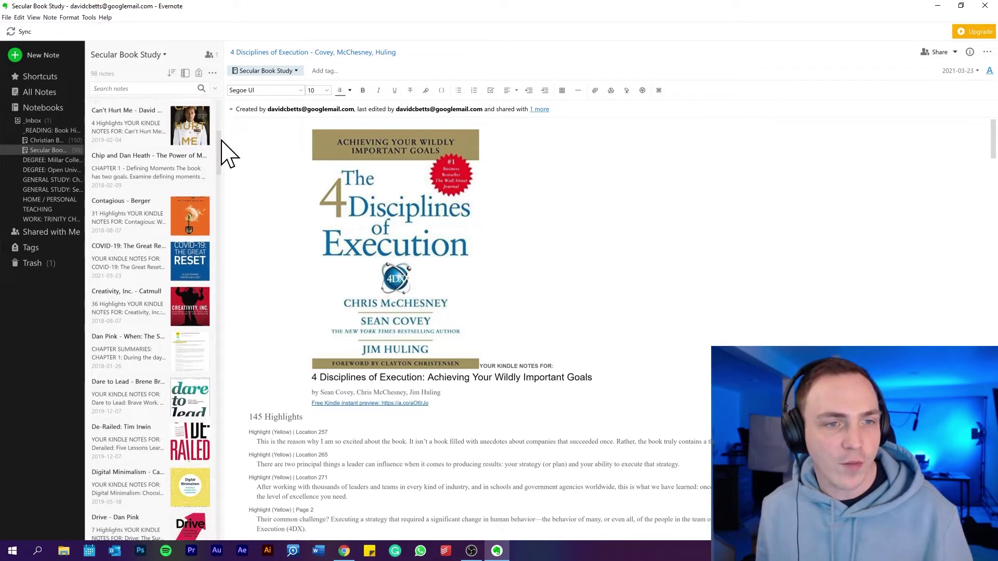
scroll(224, 156, "down", 12)
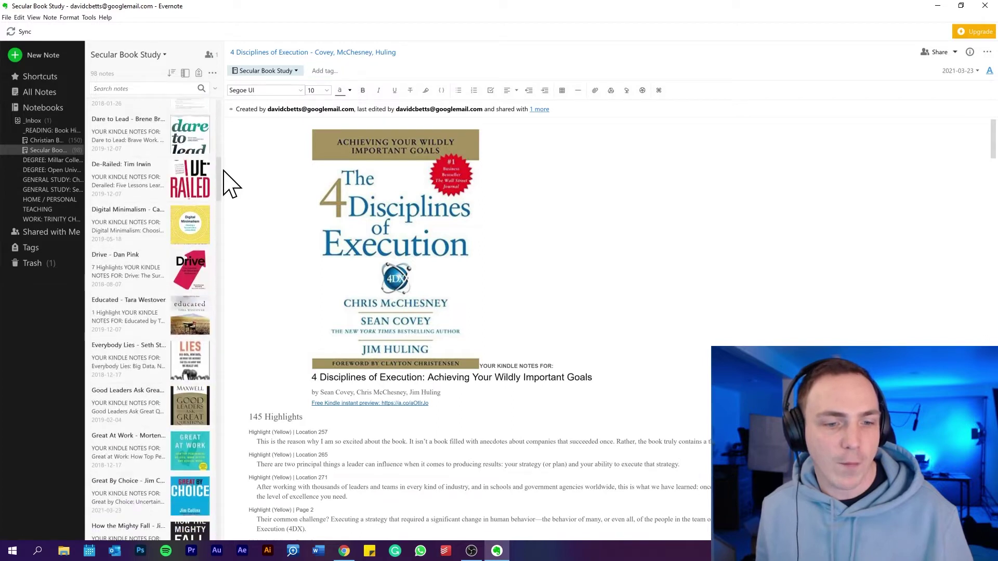
scroll(468, 312, "down", 10)
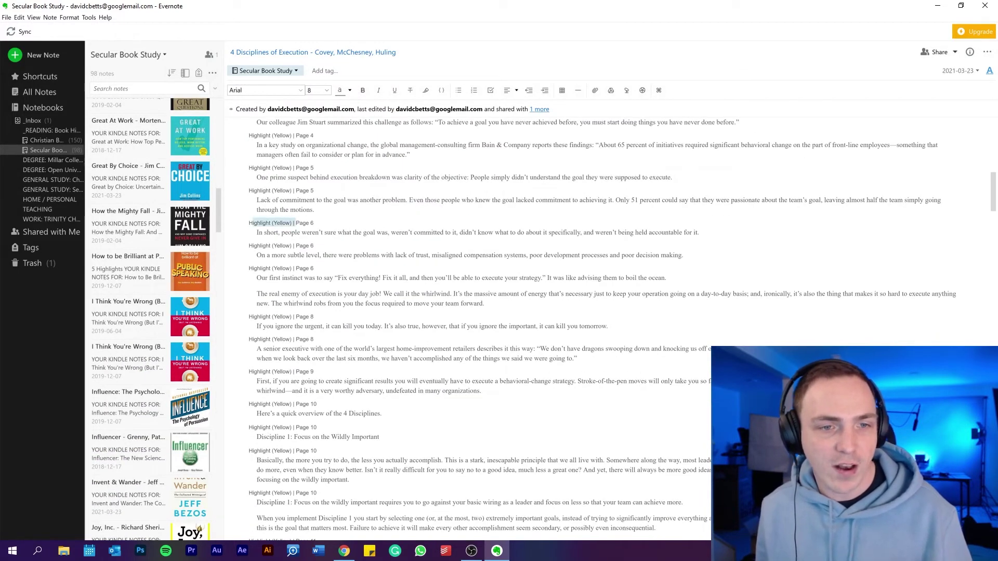
double_click(303, 223)
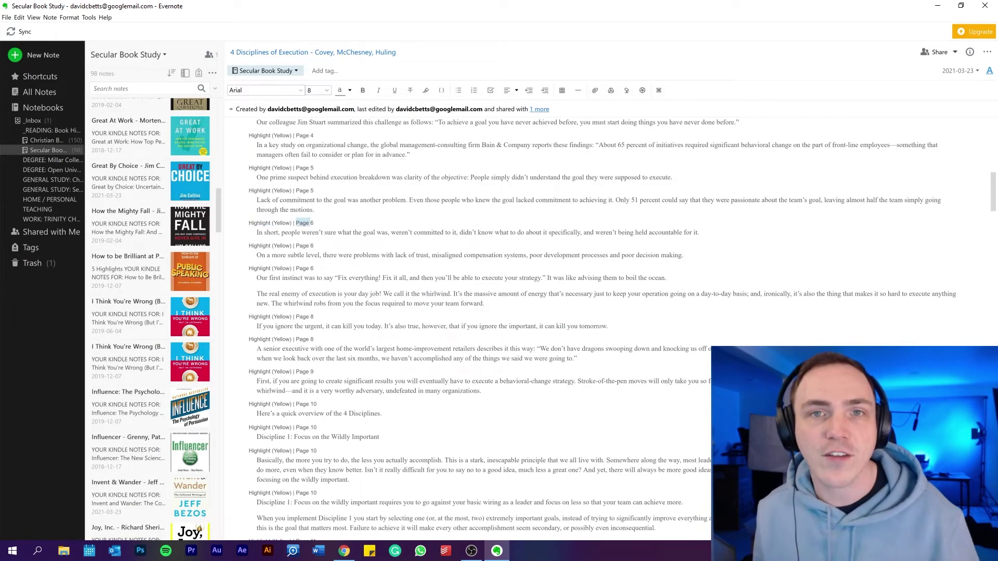
left_click(342, 234)
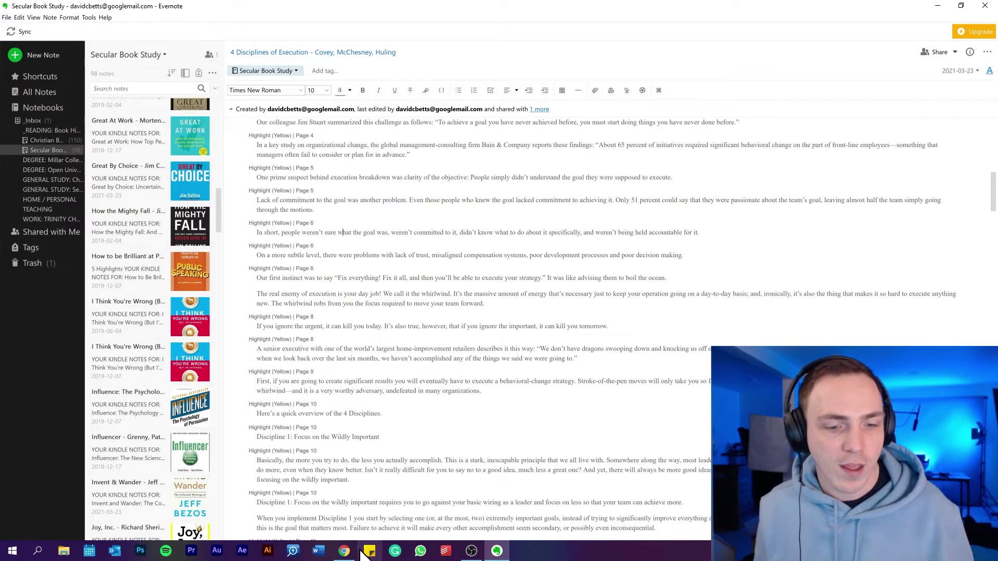
left_click(348, 555)
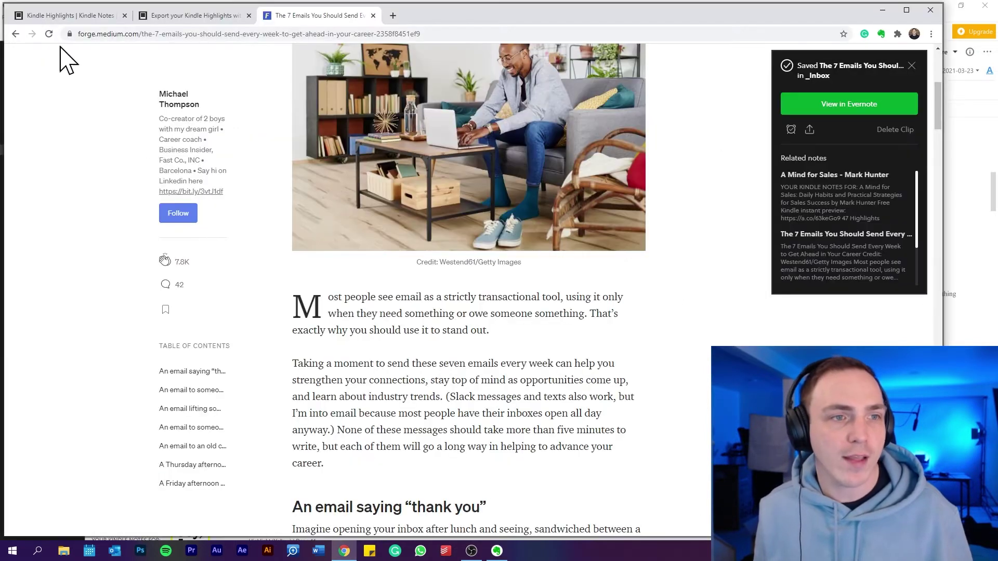
Go from the clippings.io home page to the my.clippings.io dashboard and open Export for all highlights.
left_click(78, 15)
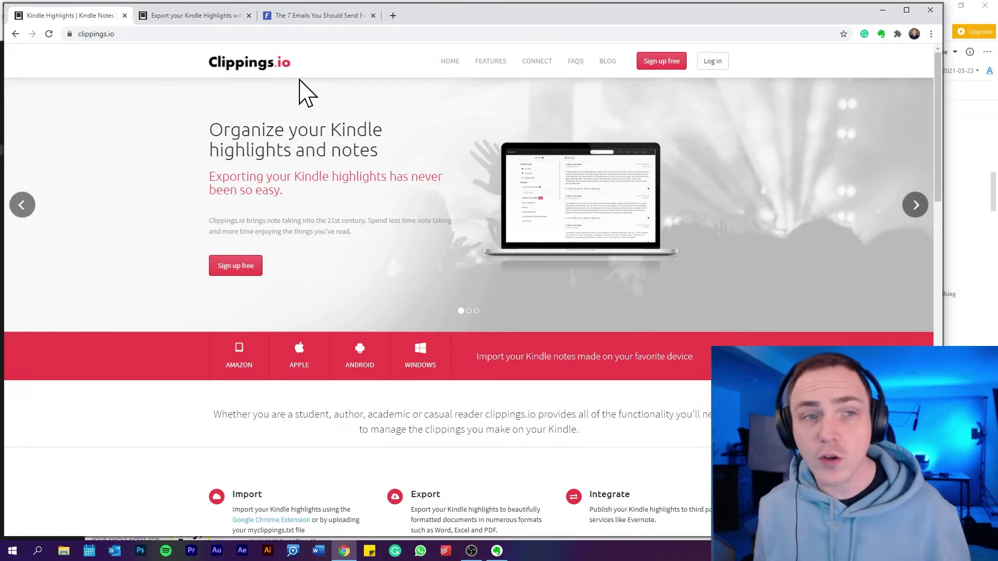
left_click(228, 21)
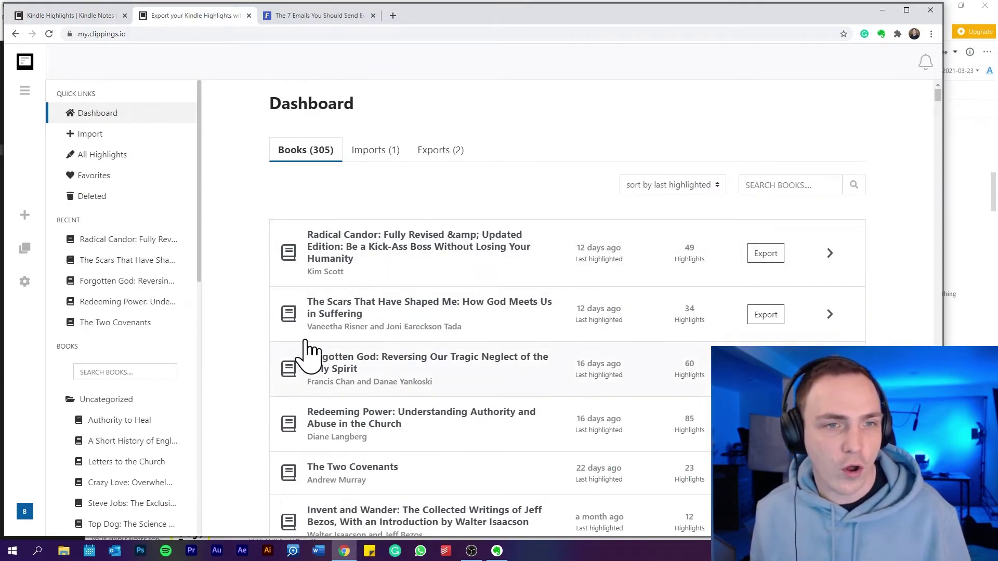
scroll(166, 218, "down", 1)
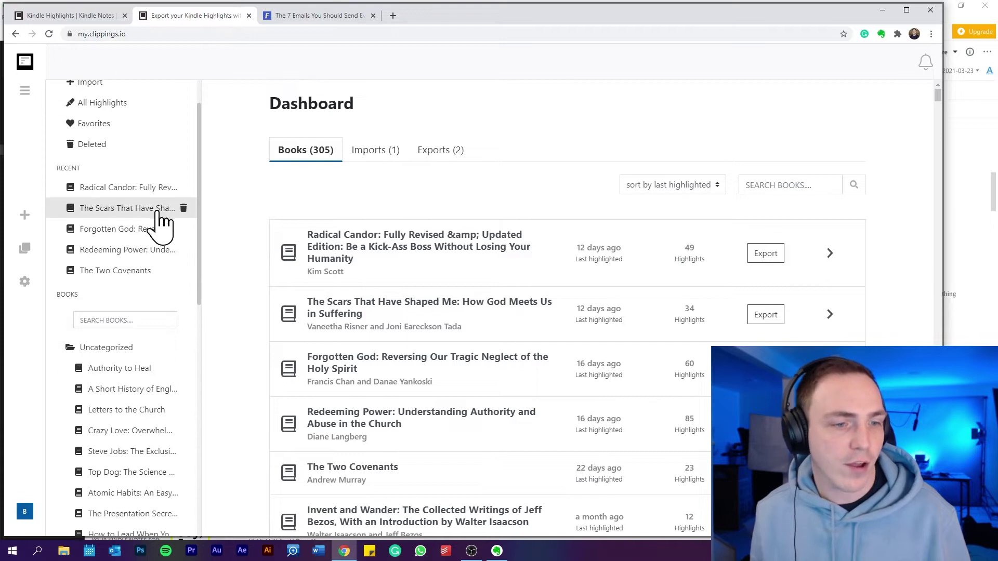
left_click(24, 249)
Choose Evernote as the export destination and select the sample quote and citation in the preview.
left_click(329, 299)
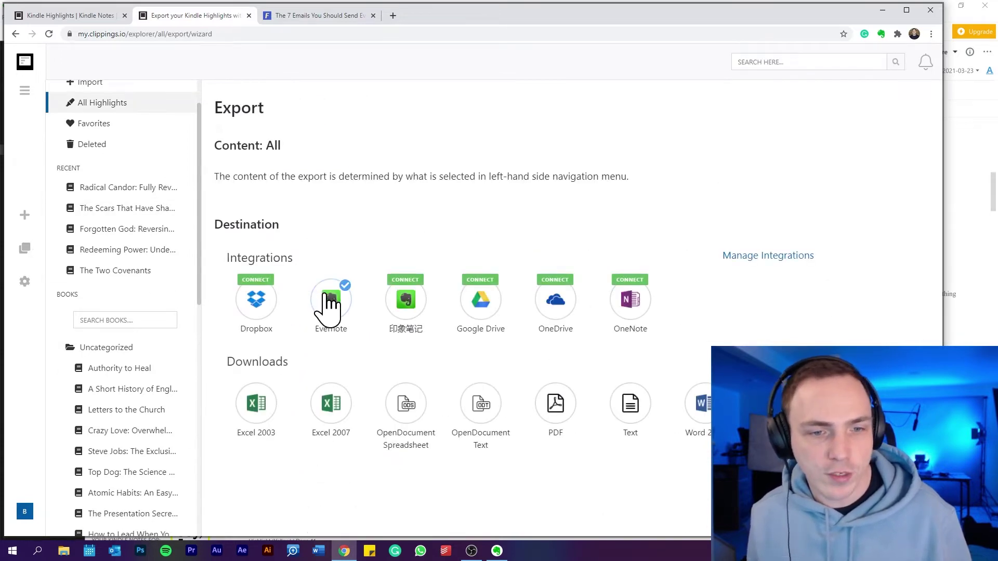
scroll(330, 301, "down", 5)
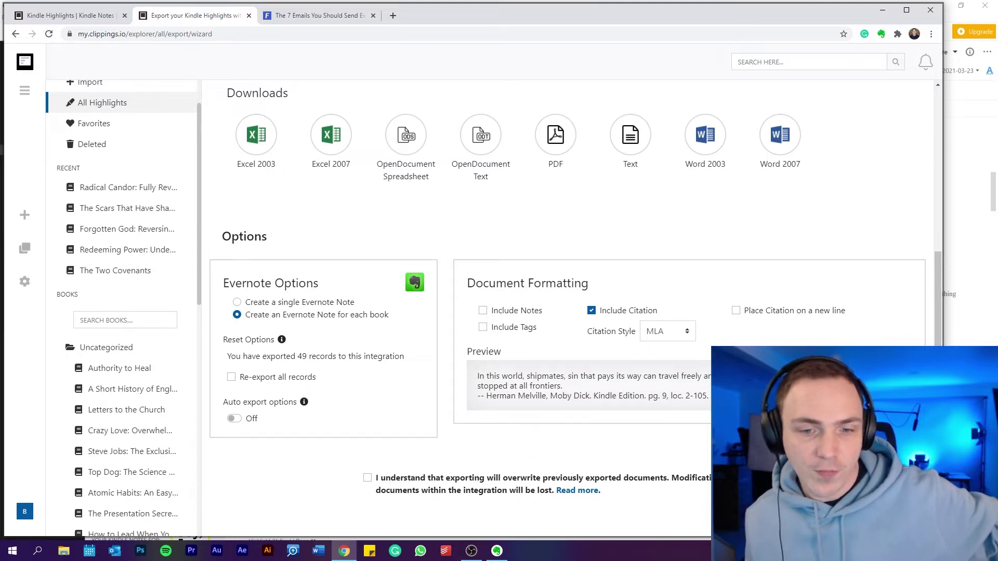
left_click_drag(494, 376, 707, 396)
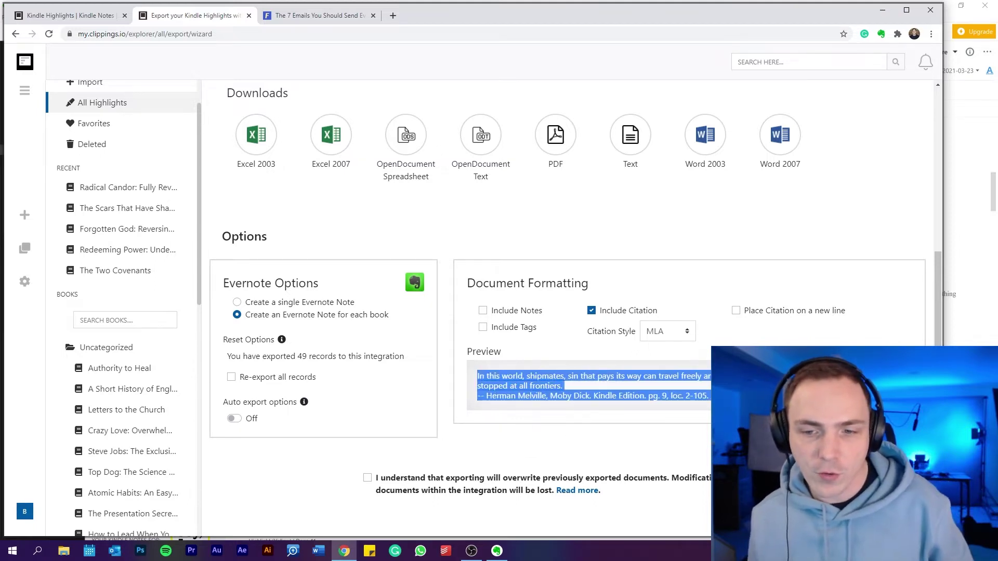
left_click(707, 396)
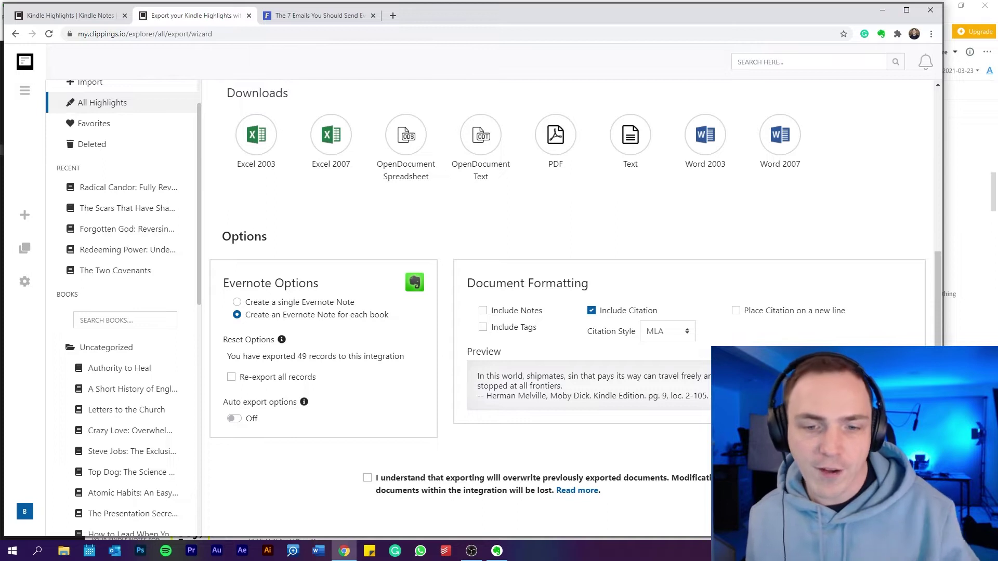
left_click_drag(486, 395, 709, 396)
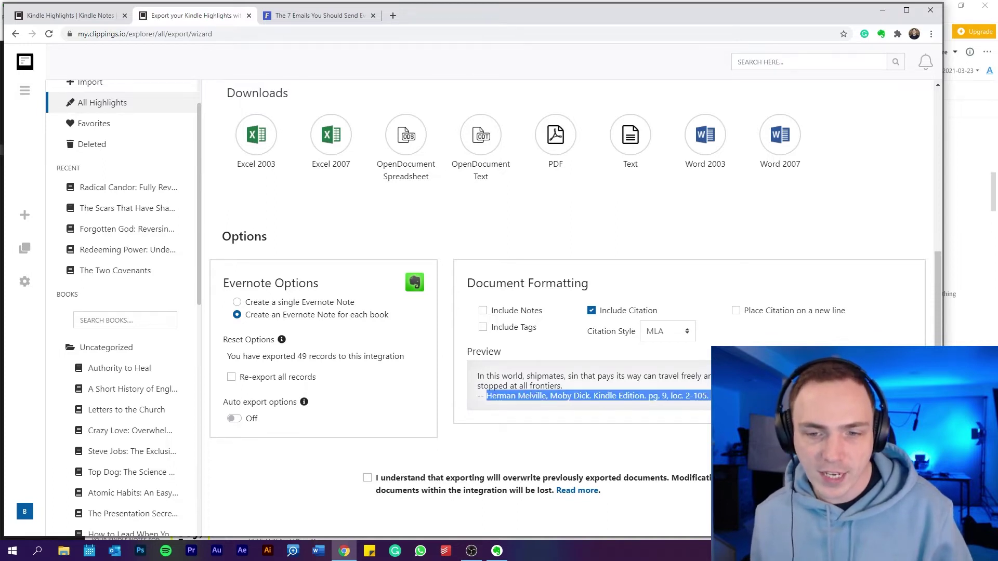
Turn Include Citation off and back on, declining re-export both times, then return to Evernote.
left_click(591, 311)
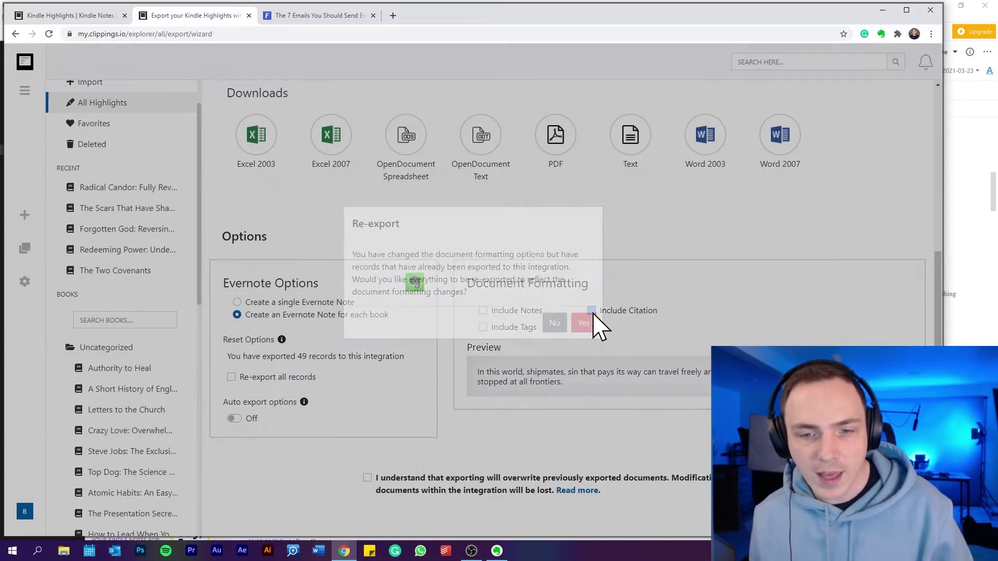
left_click(557, 341)
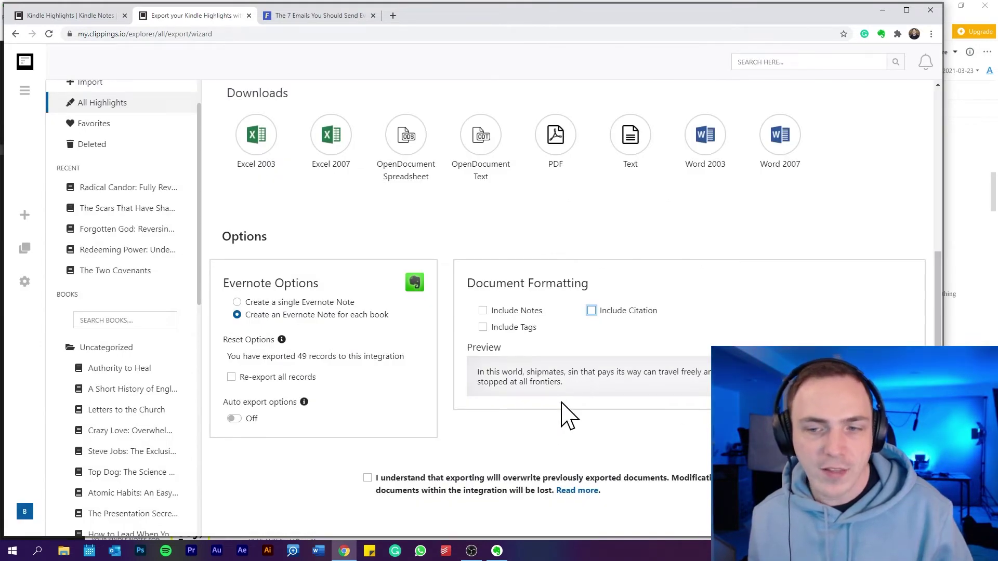
left_click(591, 310)
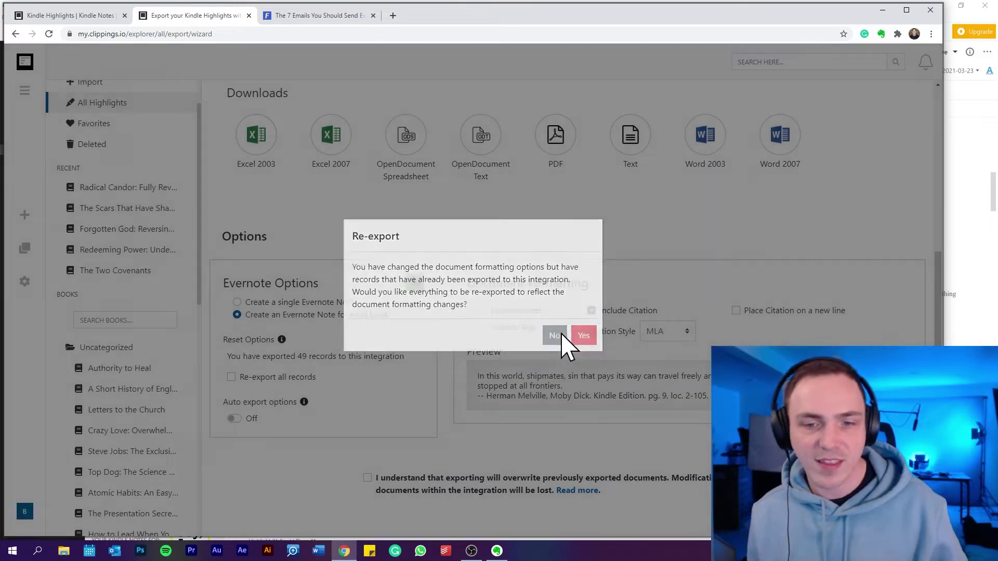
left_click(561, 336)
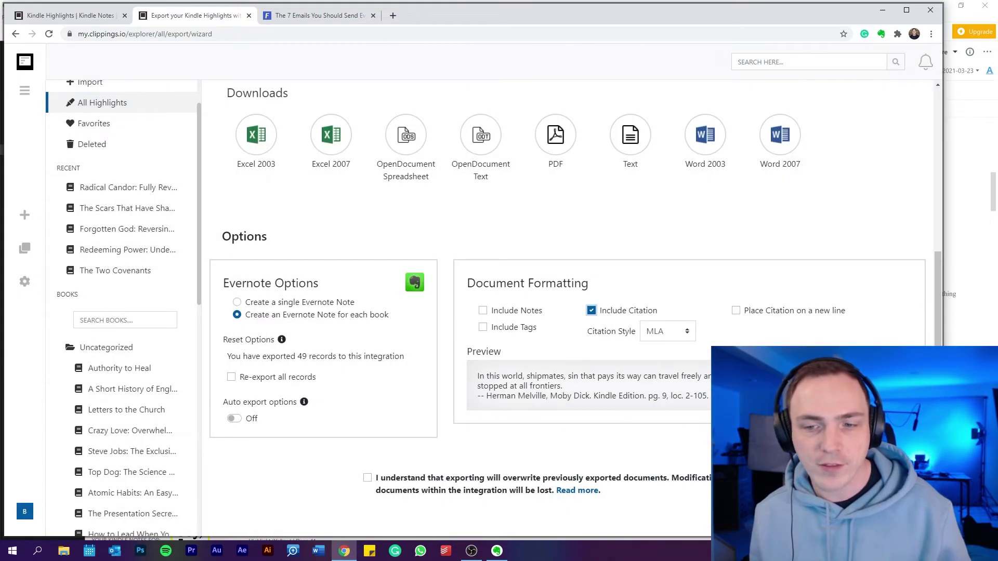
left_click_drag(639, 395, 727, 398)
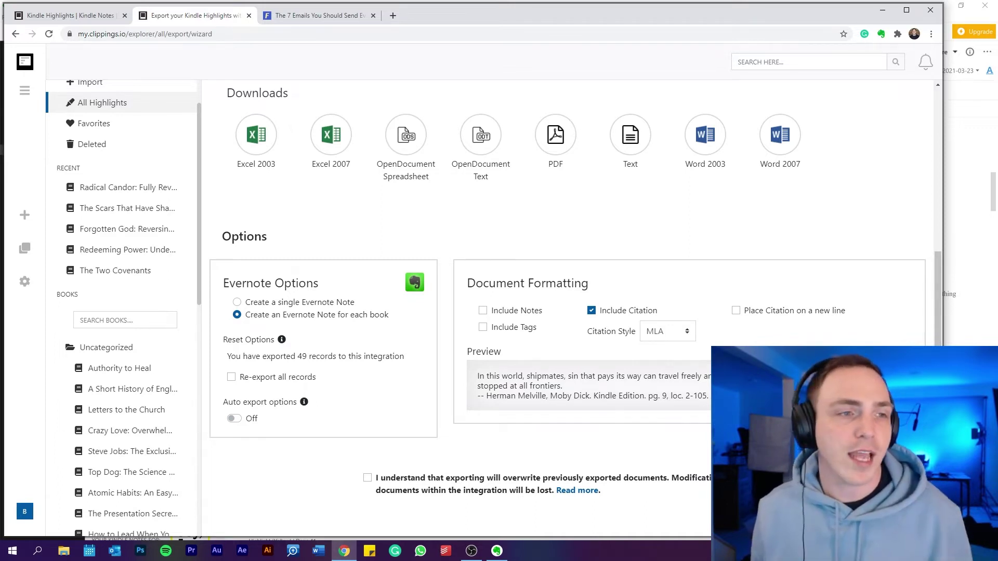
left_click(496, 550)
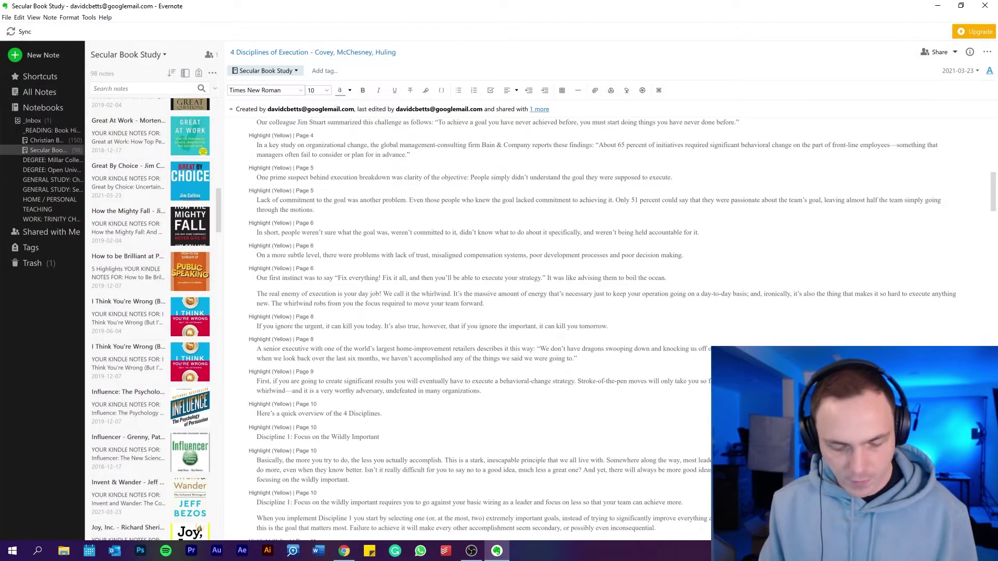
Search Evernote for 'power', open the 12 Rules for Life note, and go back to clippings.io.
type("\"power\"")
left_click(178, 123)
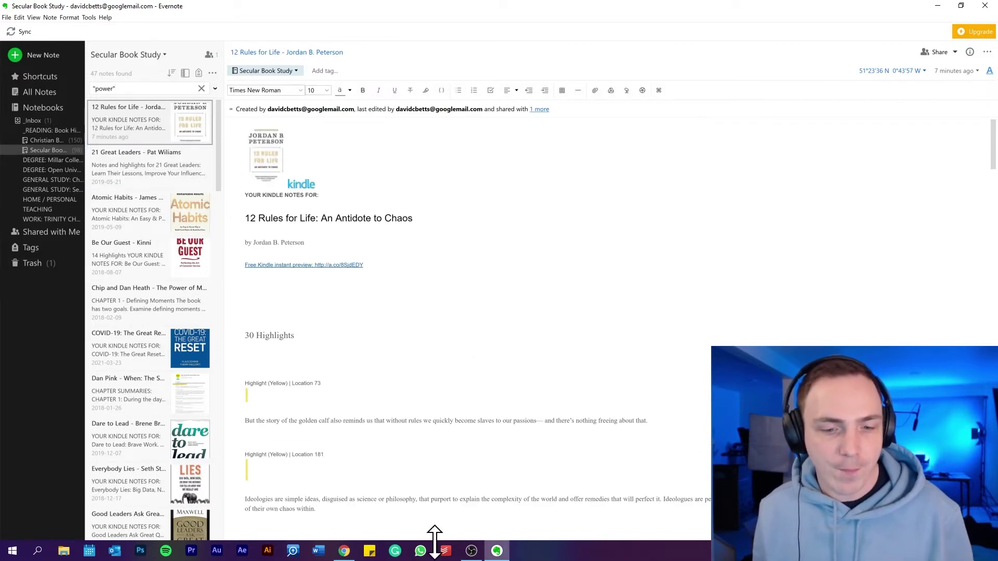
left_click(344, 551)
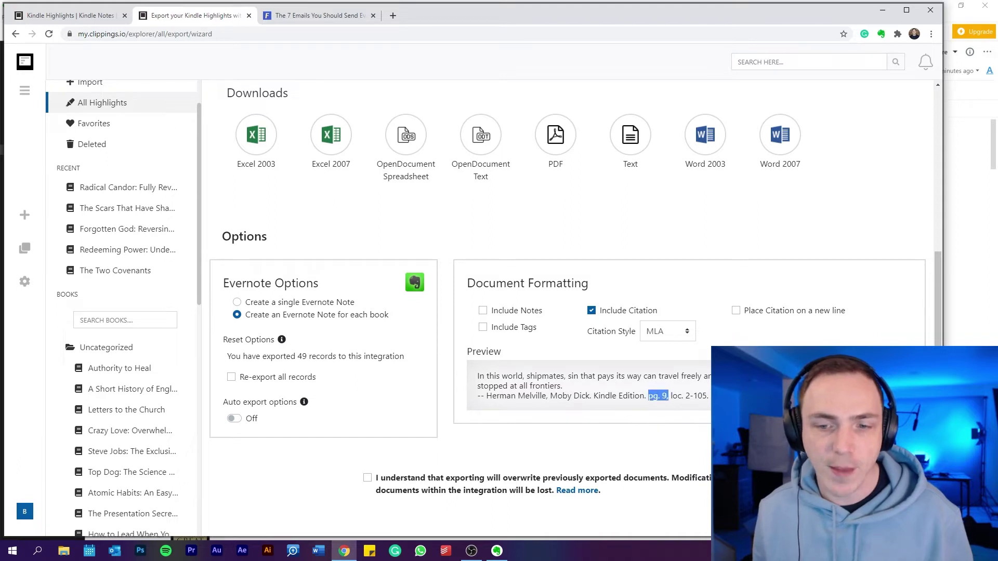
Highlight the 'pg. 9, loc. 2-105' part of the citation preview, then open a new browser tab.
left_click_drag(672, 396, 707, 395)
left_click(707, 396)
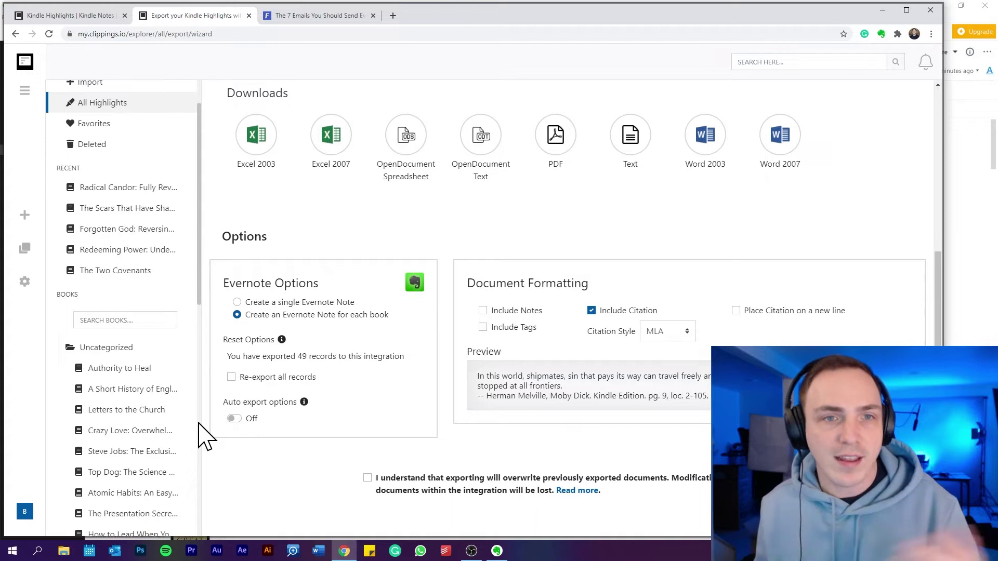
left_click(393, 15)
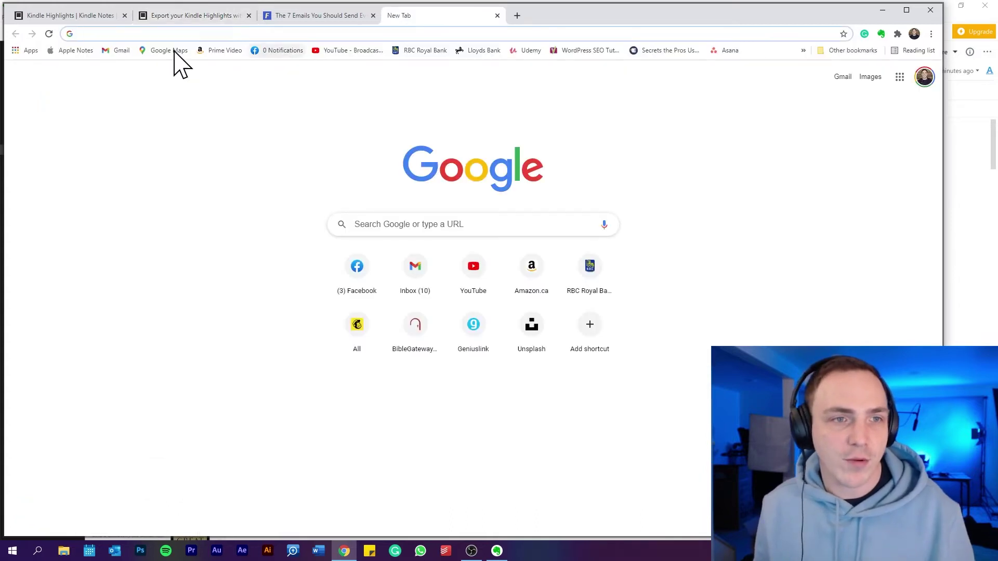
Search Gmail for 'kindle' to list the Amazon Kindle notes emails.
left_click(123, 50)
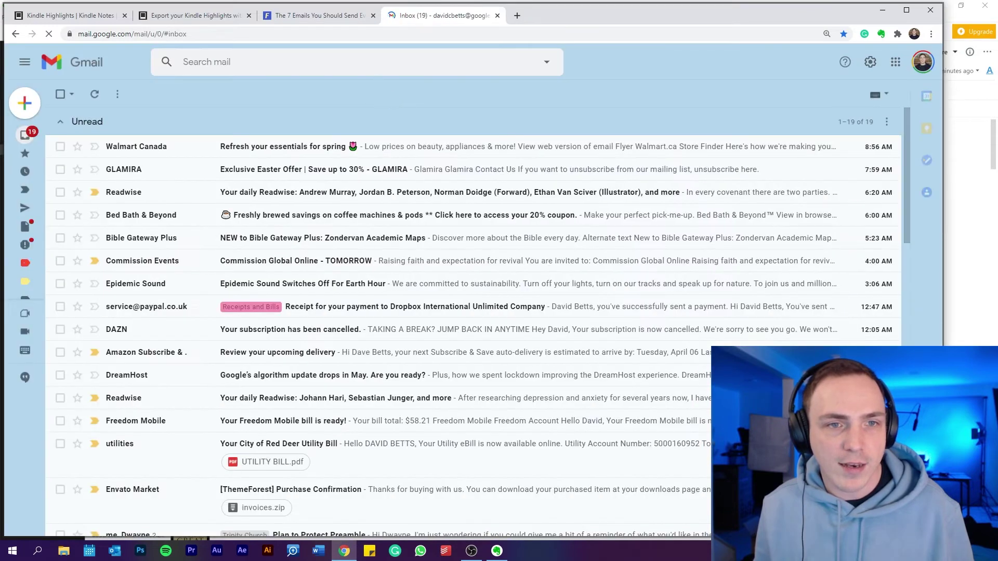
left_click(343, 61)
type("kindle")
key("Return")
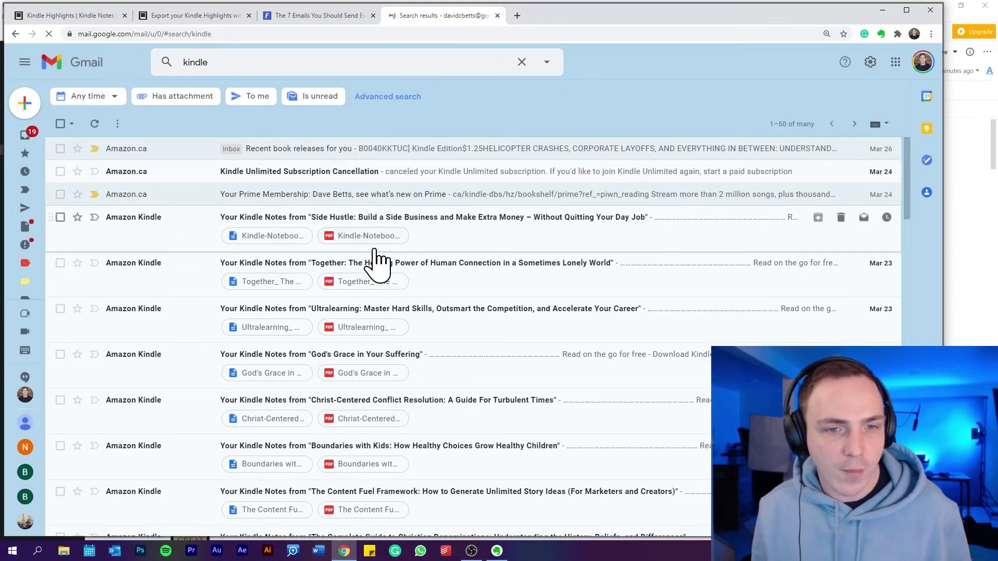
scroll(375, 281, "down", 5)
scroll(373, 295, "up", 3)
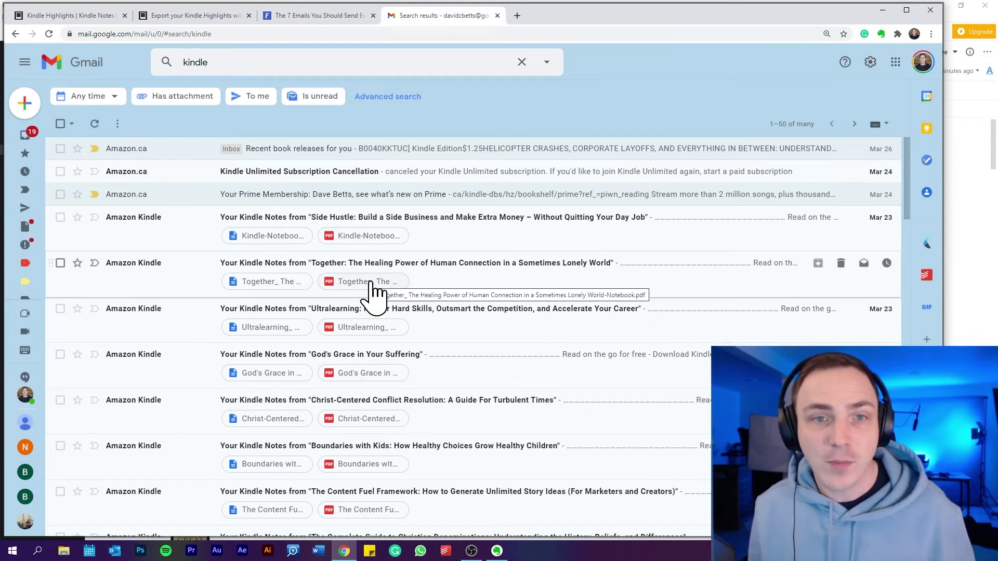
Preview the Side Hustle Kindle-Notebook.pdf attachment, close it, and open File Explorer.
left_click(352, 242)
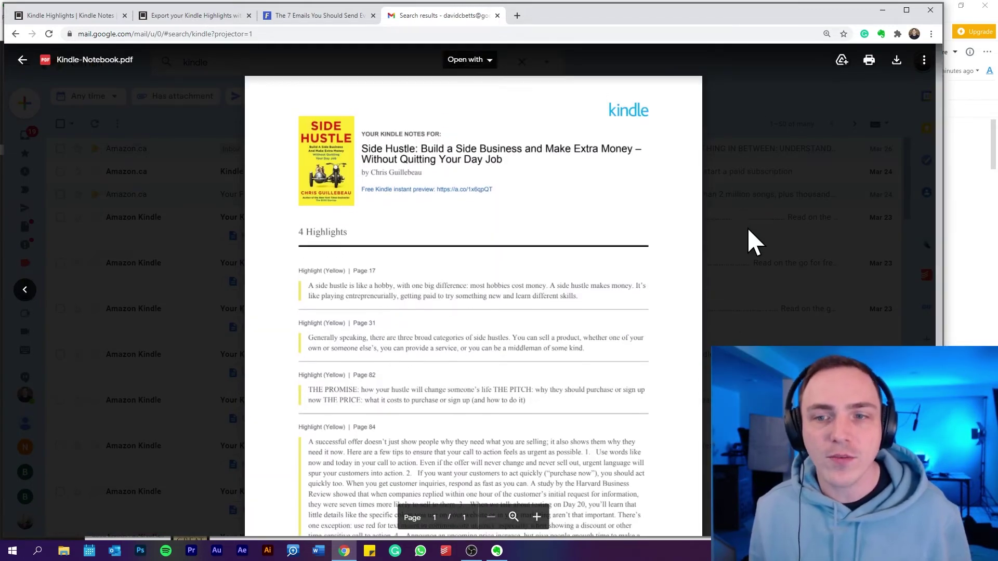
left_click(747, 226)
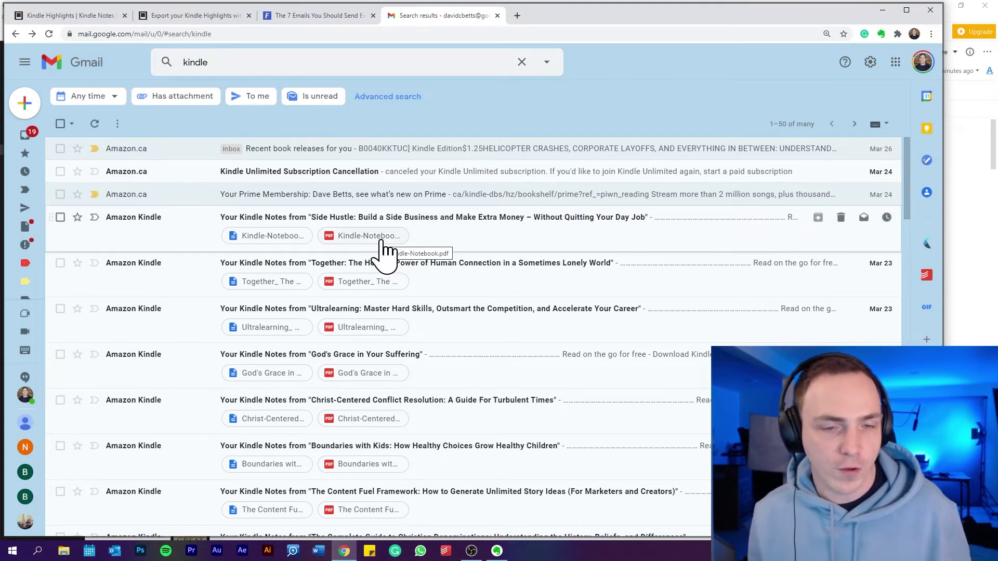
left_click(63, 552)
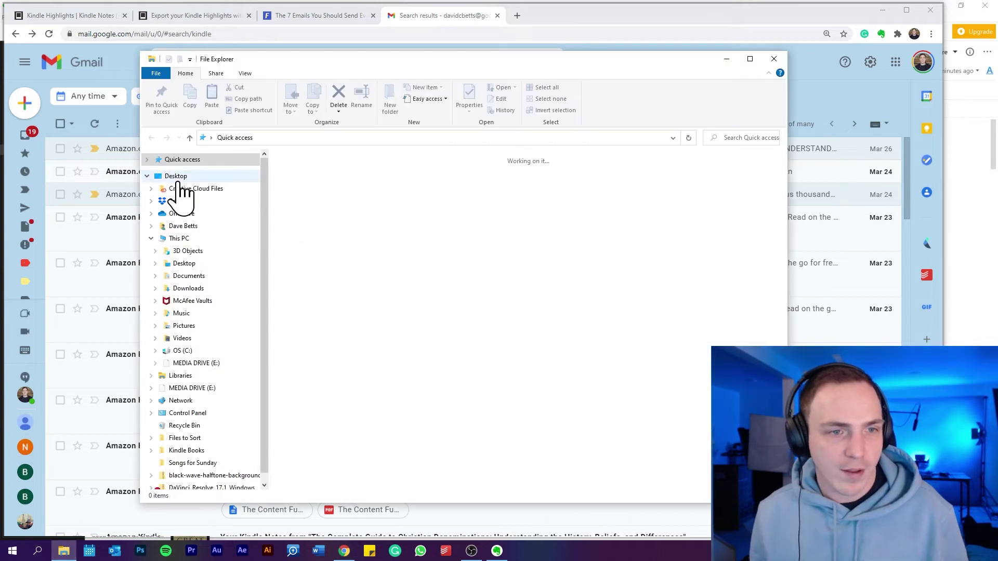
Open the Desktop > Kindle Books > PDF folder.
left_click(178, 182)
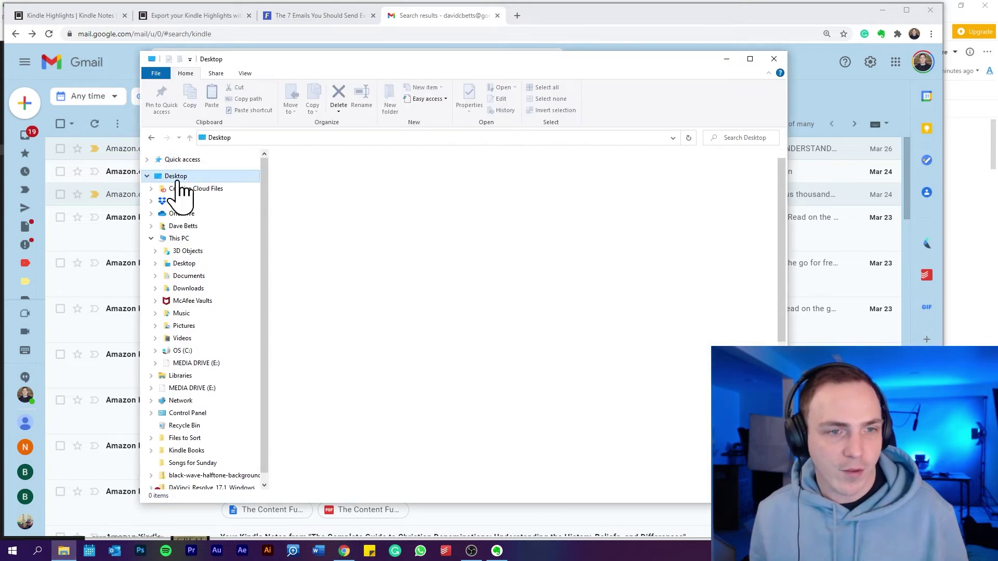
double_click(336, 293)
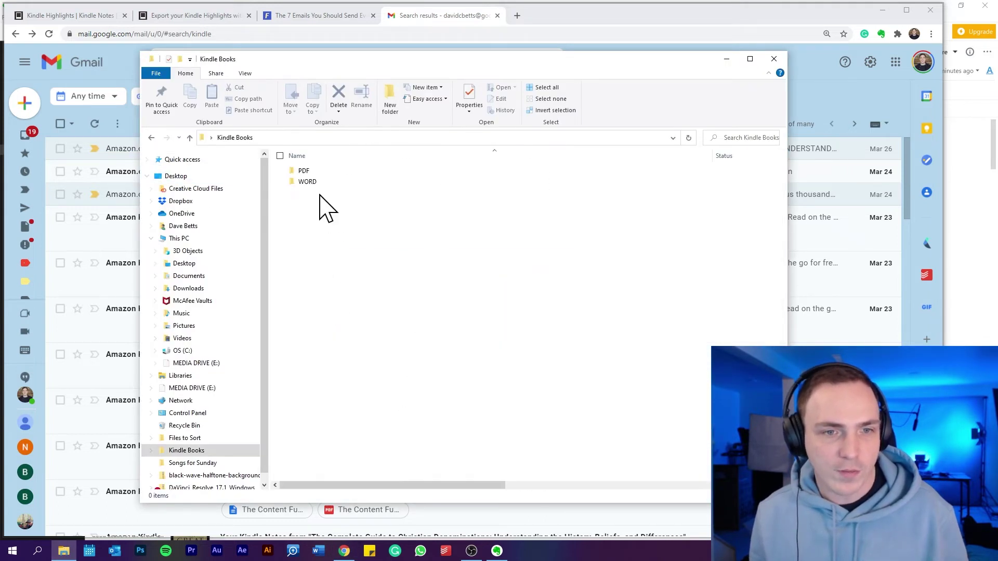
double_click(302, 171)
scroll(385, 223, "down", 3)
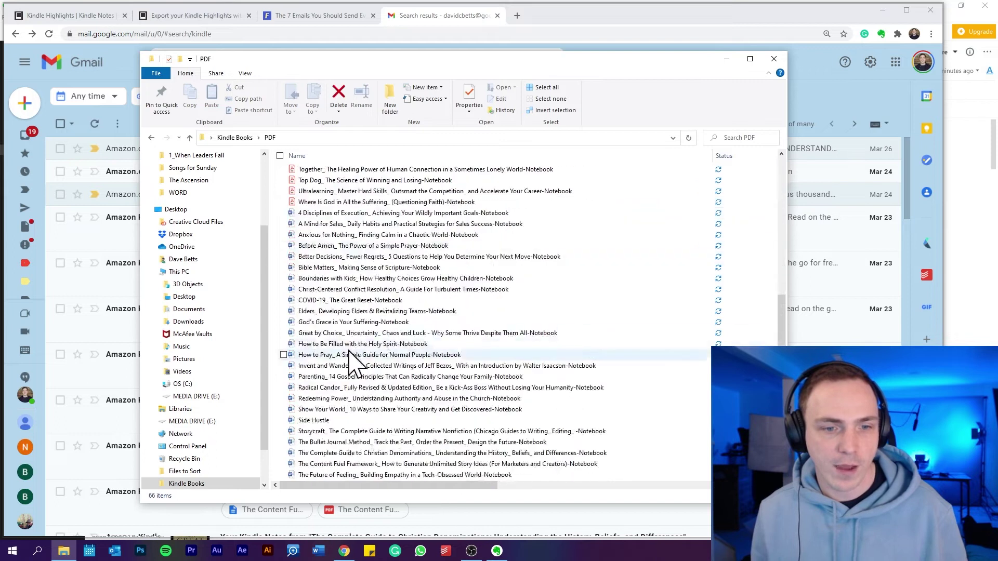
Shift-select all the Word notebook files and delete them, then select the 4 Disciplines PDF.
left_click(335, 224)
scroll(340, 441, "down", 2)
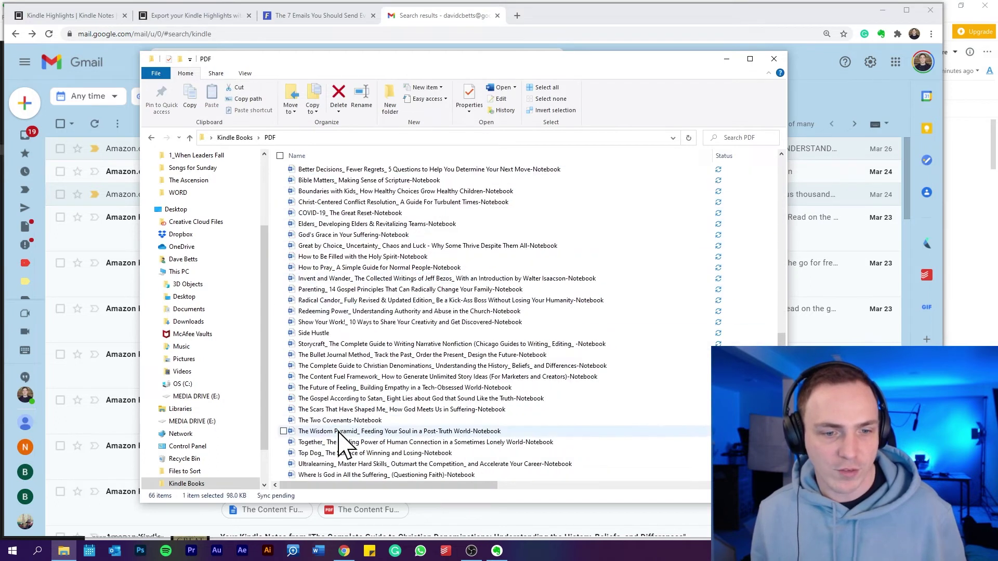
left_click(346, 474, "shift")
key("Delete")
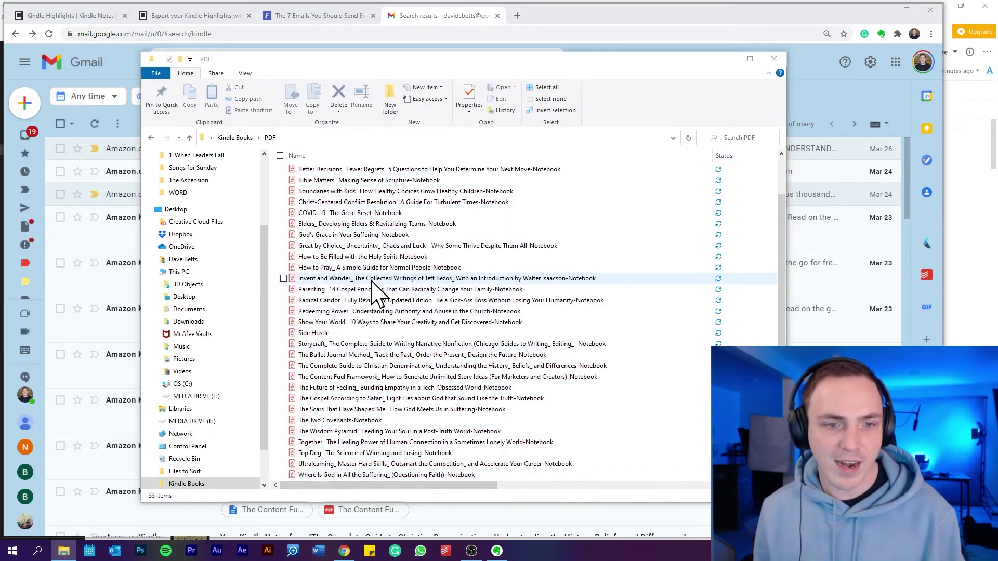
scroll(376, 250, "up", 2)
scroll(383, 223, "down", 2)
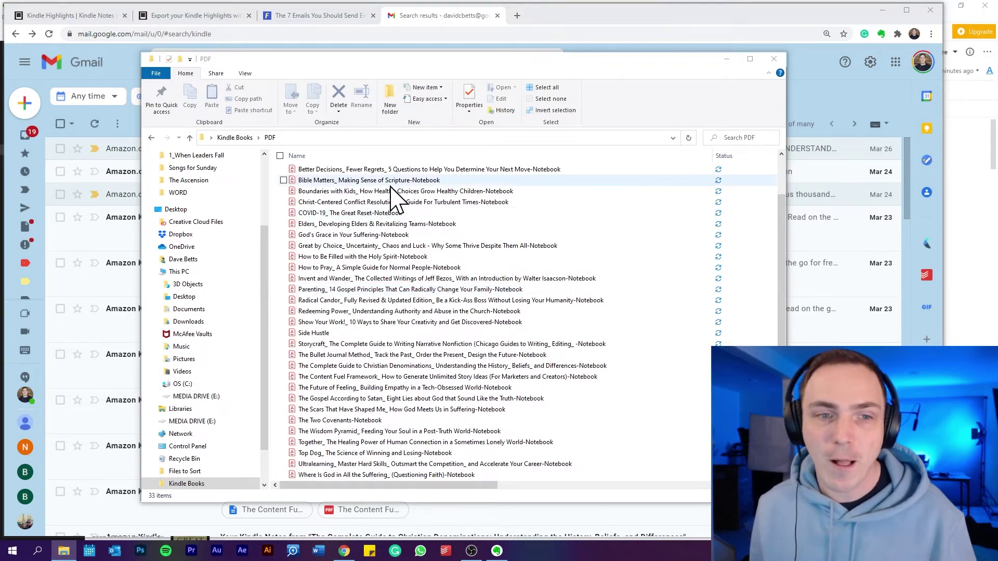
scroll(394, 196, "up", 2)
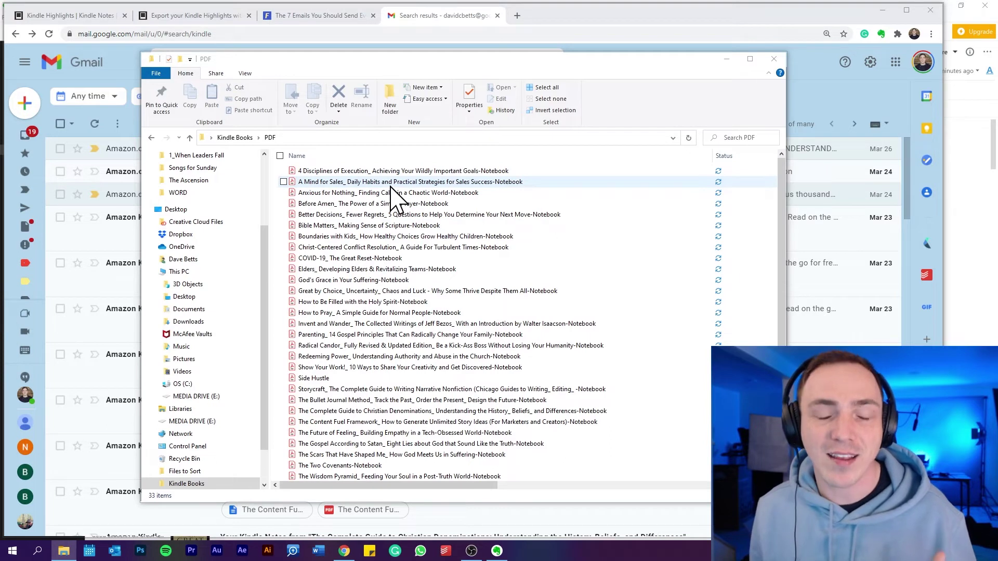
left_click(367, 171)
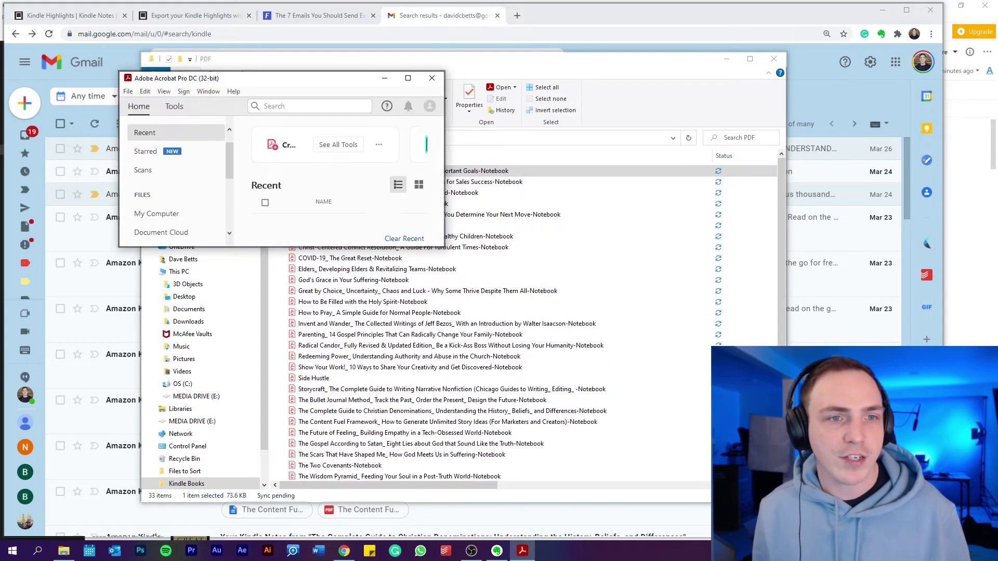
Maximize Acrobat and open the Action Wizard from the Tools tab's Customize section.
left_click(408, 78)
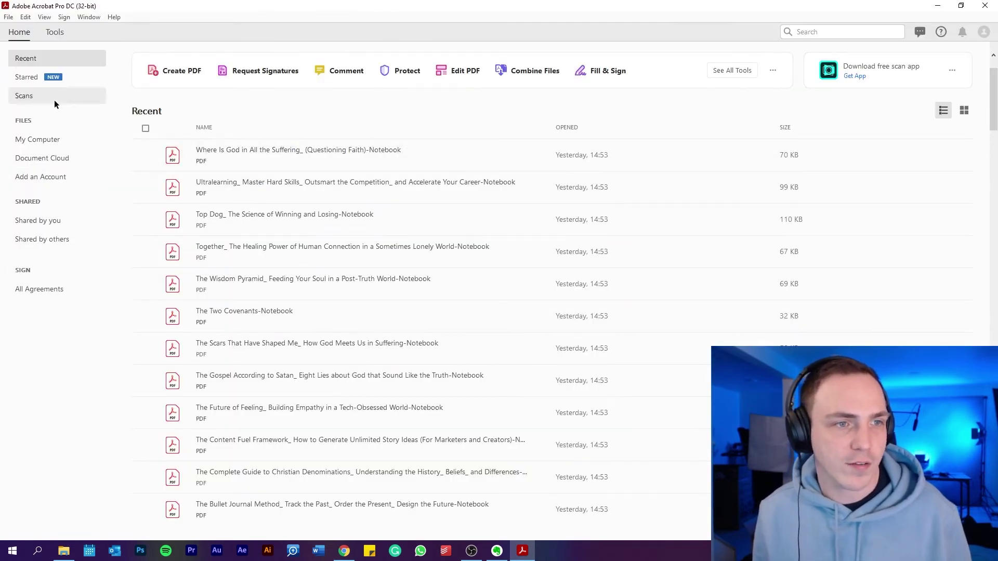
left_click(56, 32)
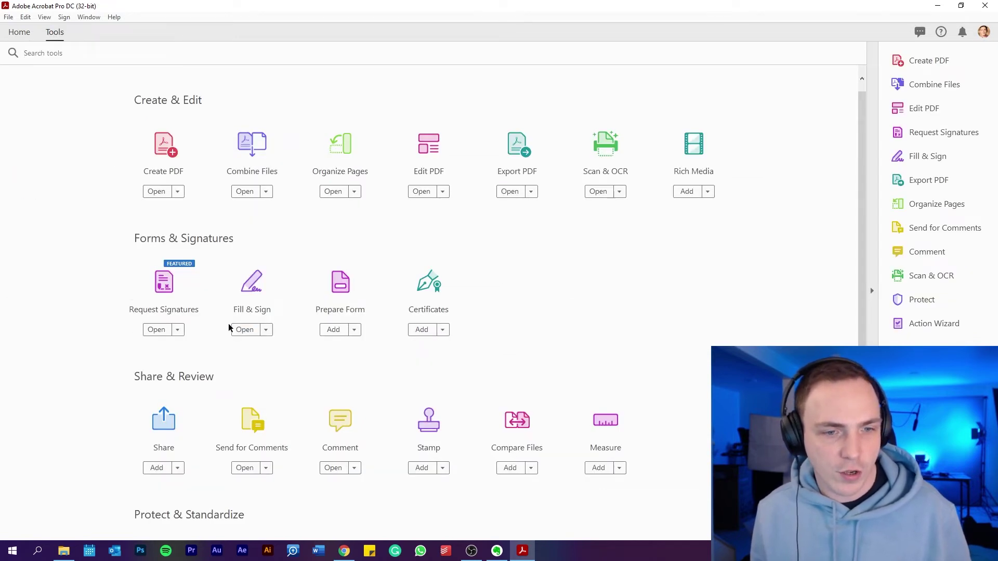
scroll(176, 357, "down", 5)
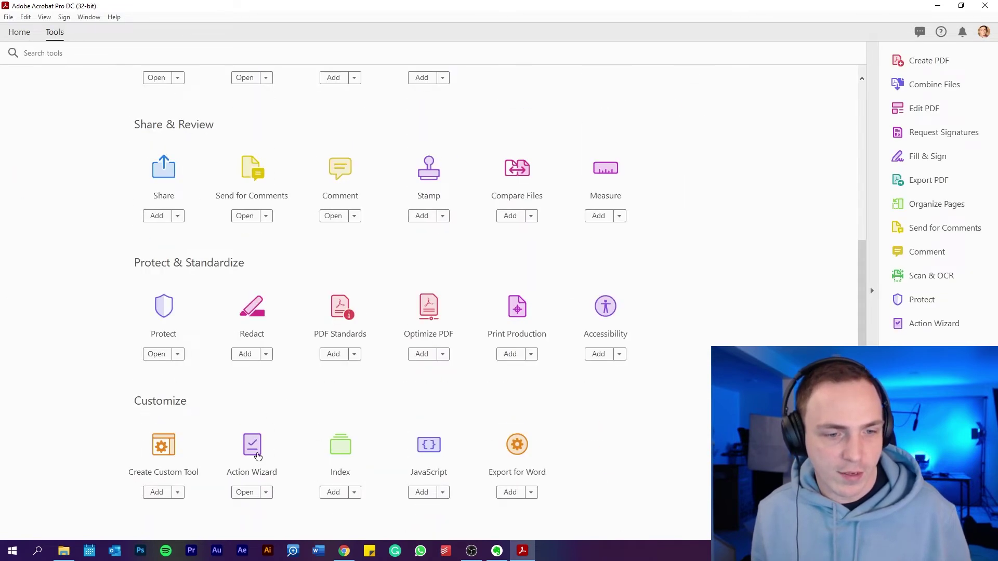
left_click(252, 453)
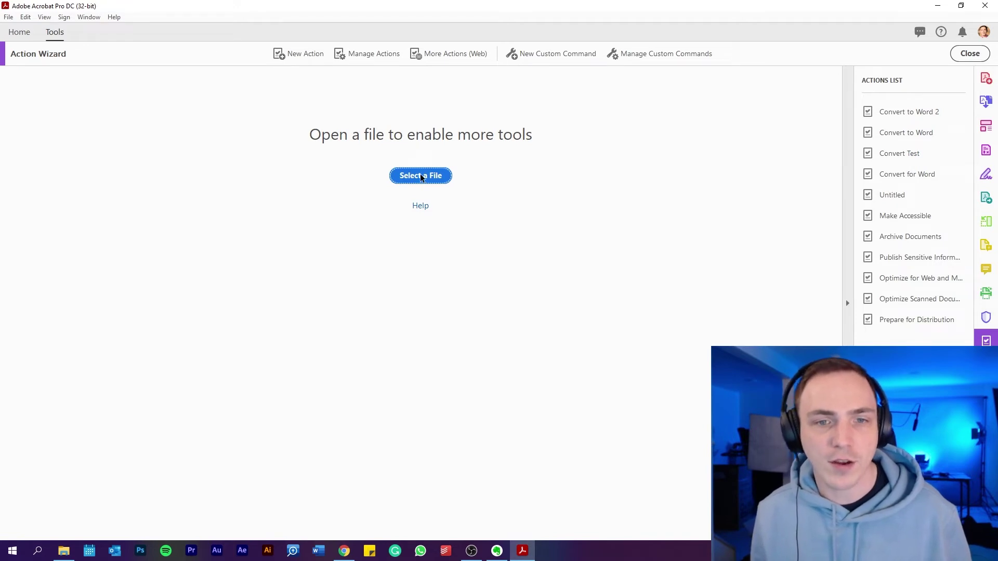
Start a New Action with the Kindle Books PDF folder as the files to be processed.
left_click(912, 111)
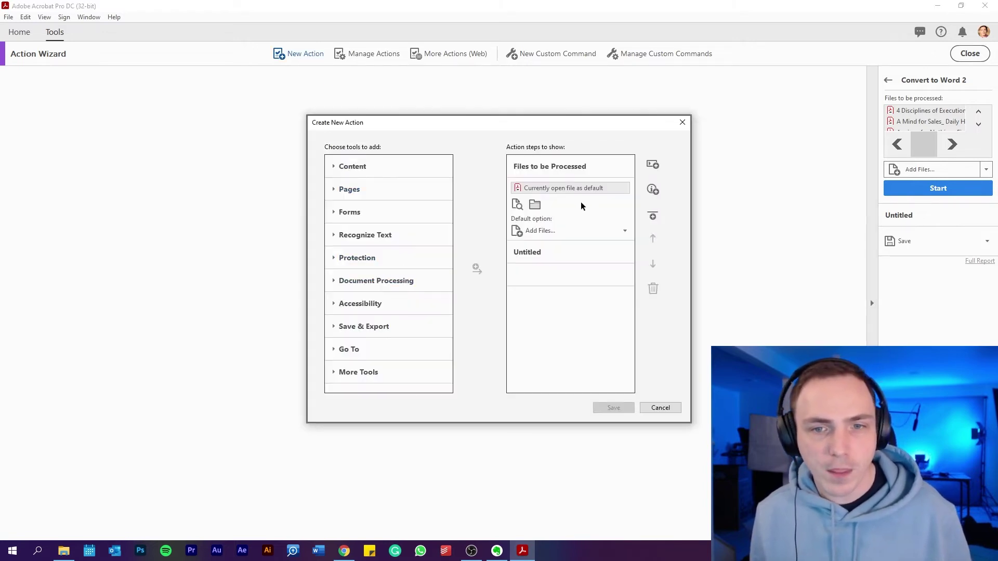
left_click(534, 204)
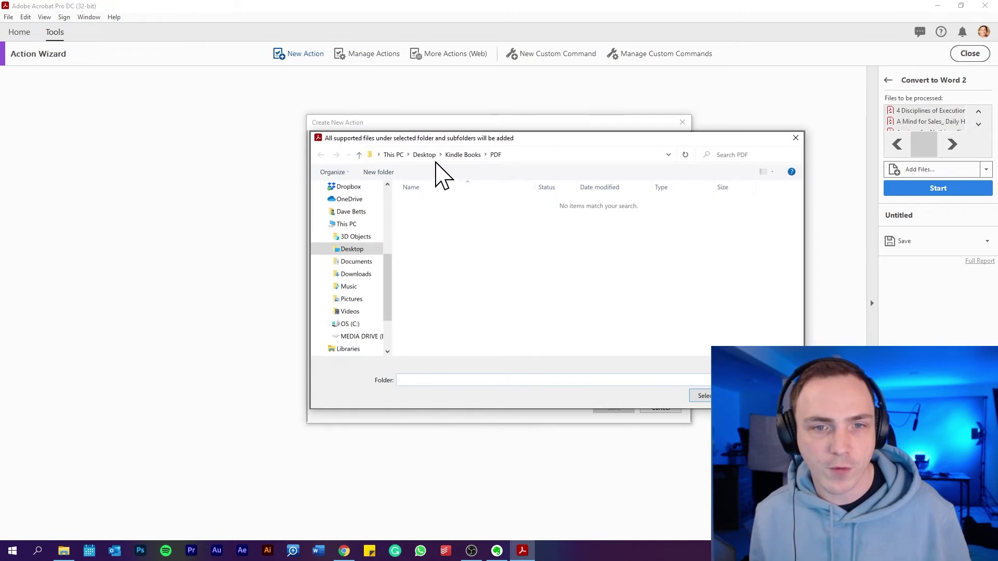
left_click(463, 154)
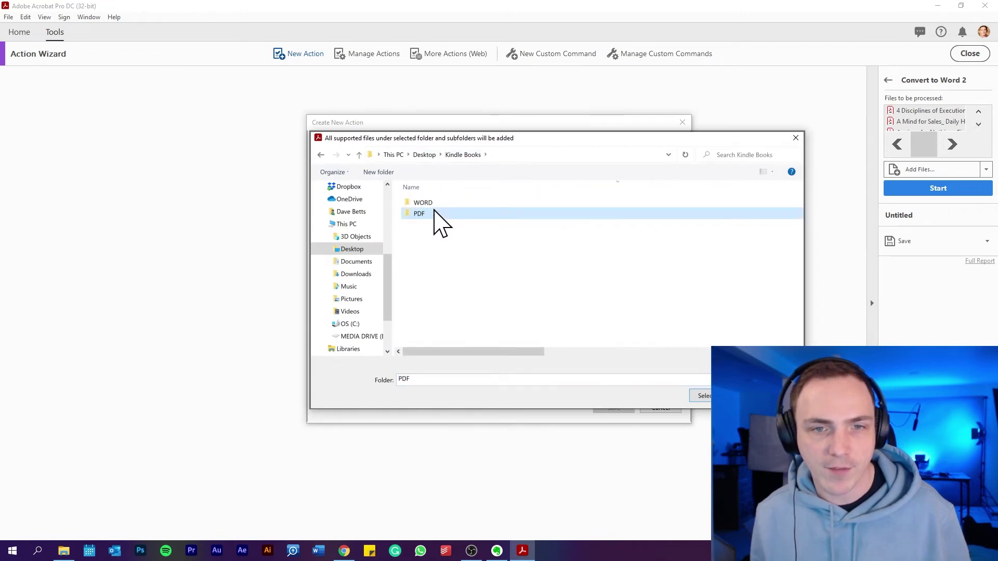
left_click(480, 380)
key("Return")
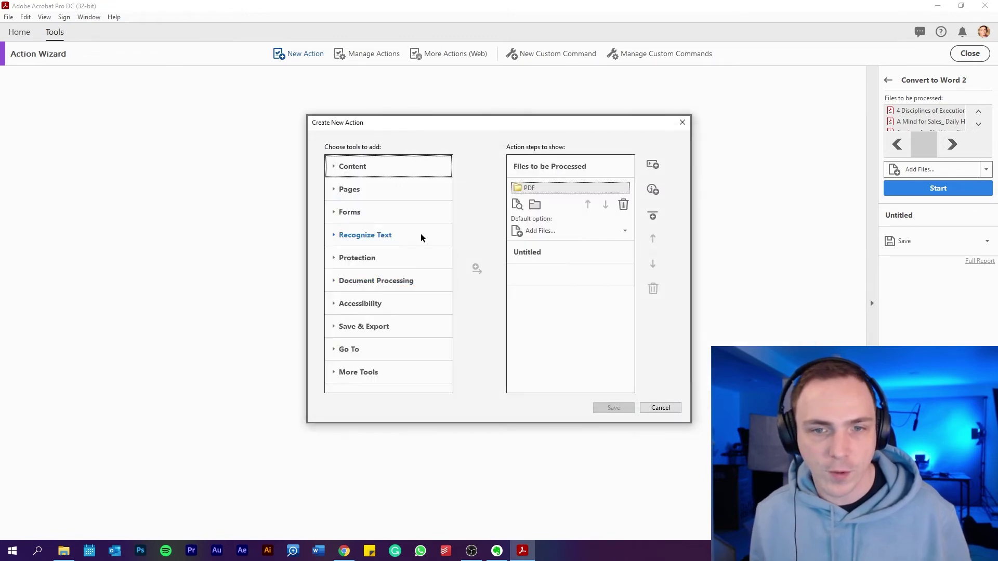
left_click(334, 326)
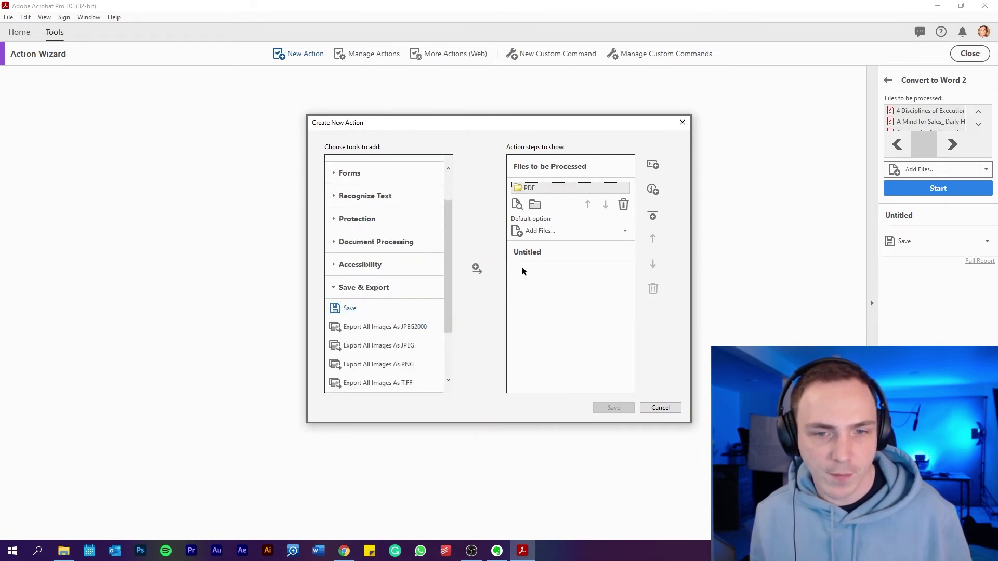
Add a Save step whose output options export files to Word Document format.
left_click(476, 268)
left_click(530, 275)
left_click(531, 293)
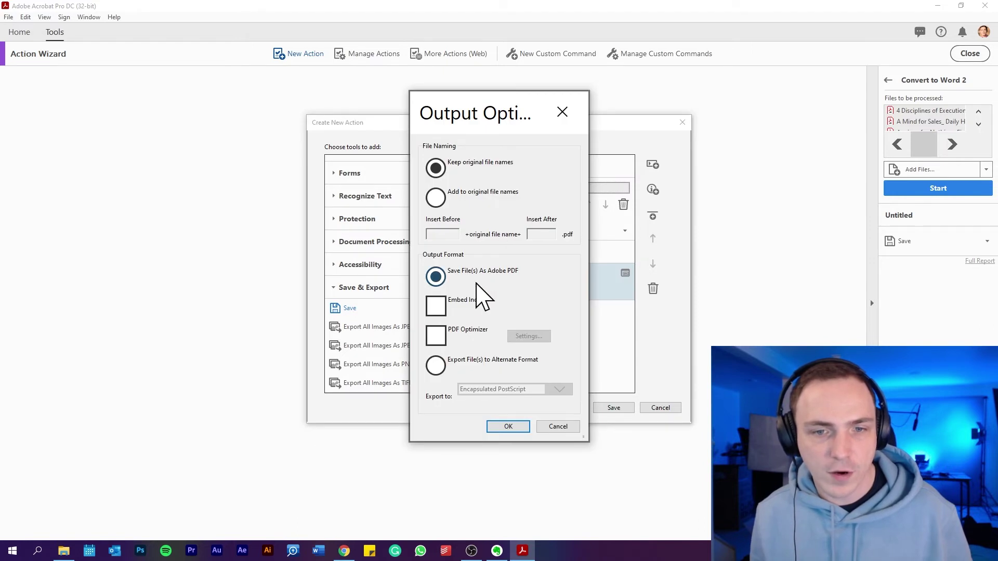
left_click(437, 366)
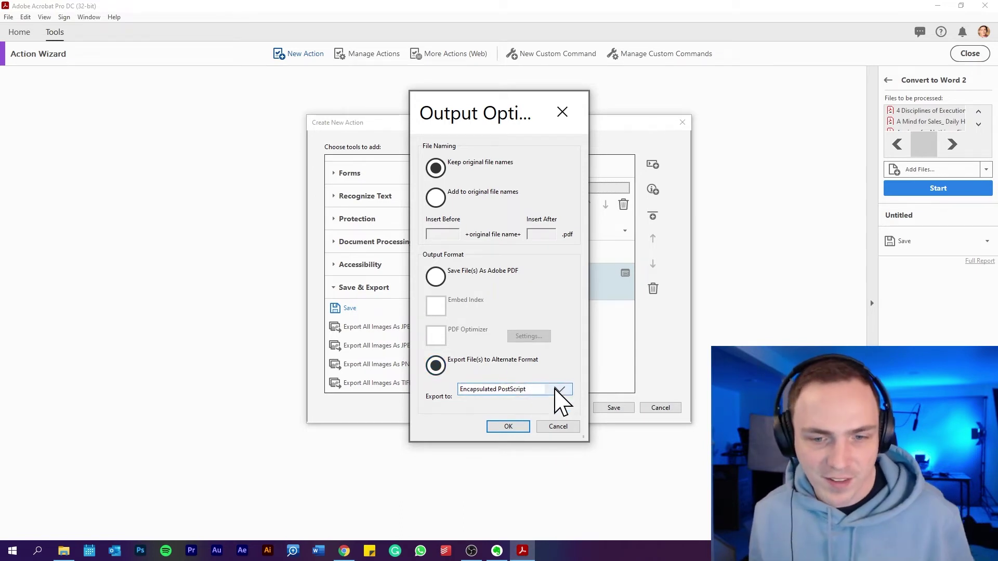
left_click(559, 396)
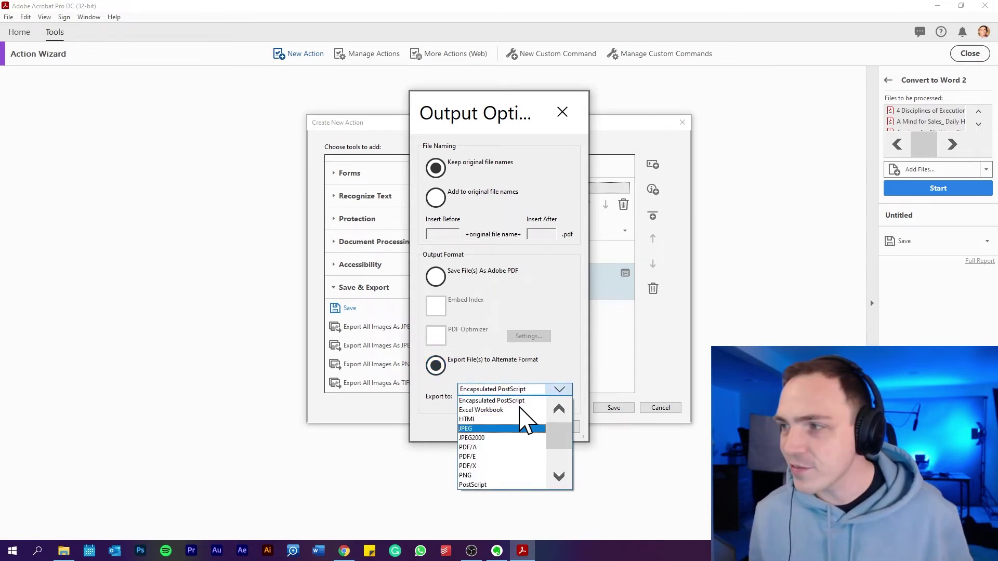
scroll(502, 450, "down", 3)
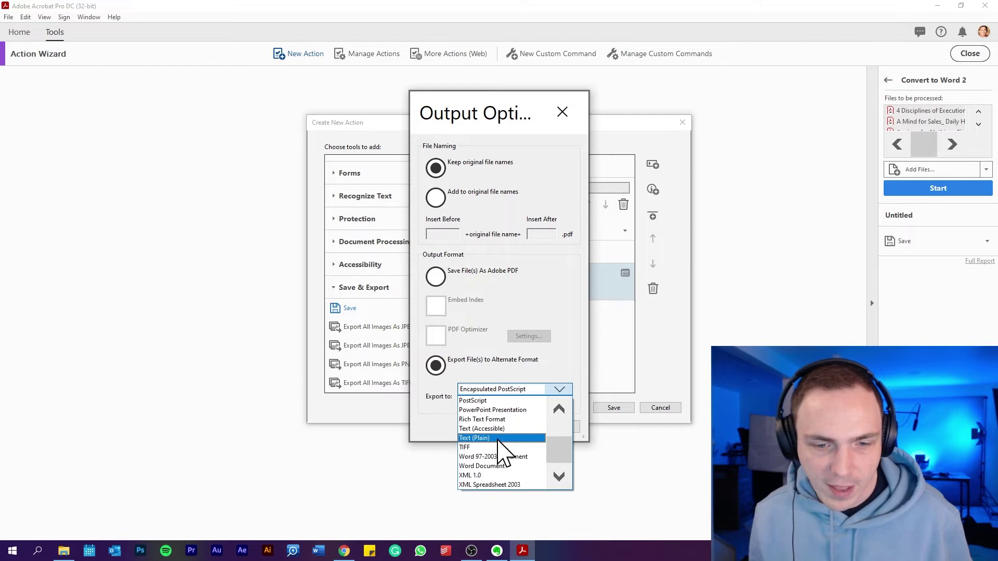
left_click(496, 467)
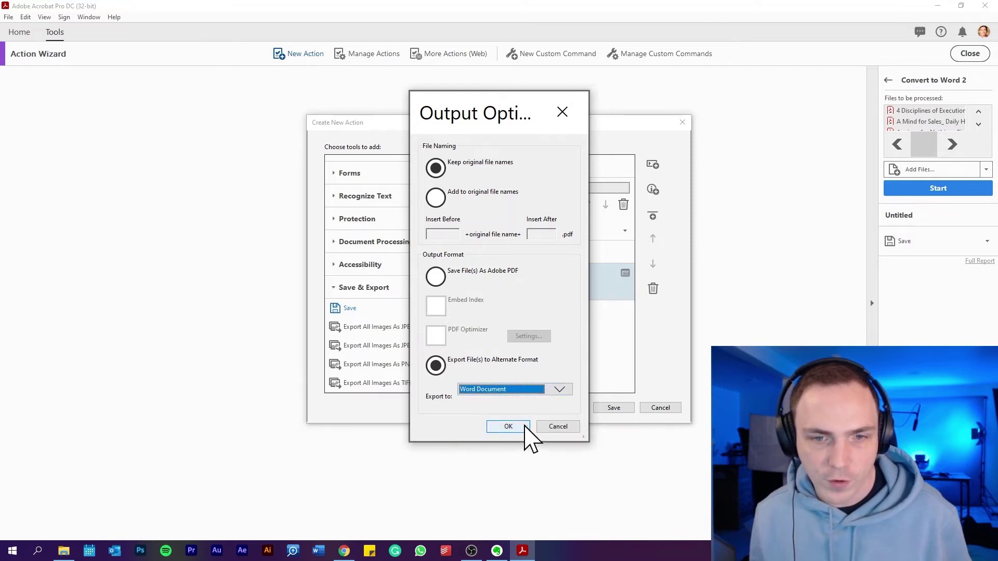
left_click(522, 426)
Save the action under the name Convert to Word 3000.
left_click(602, 408)
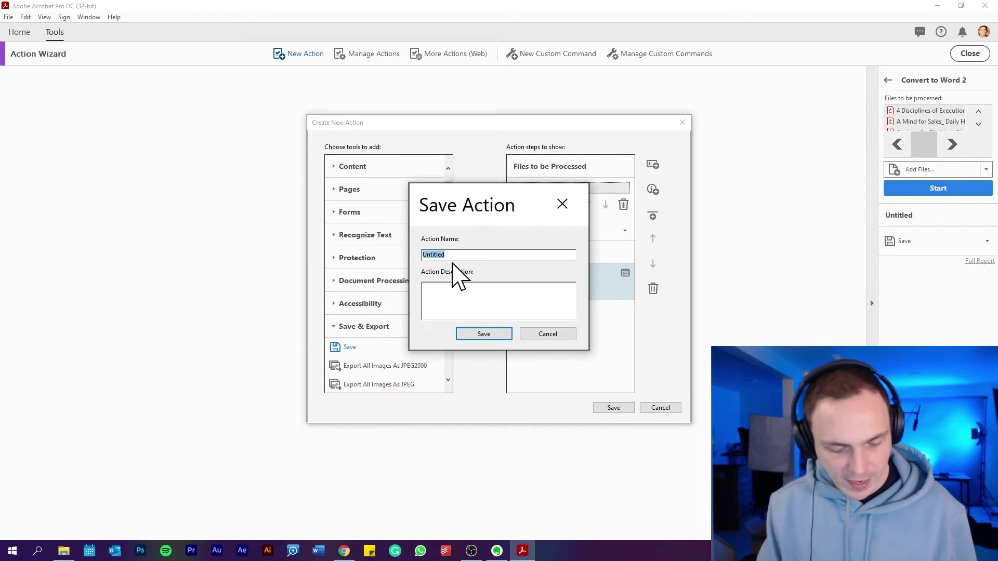
type("Convert to Word 3000")
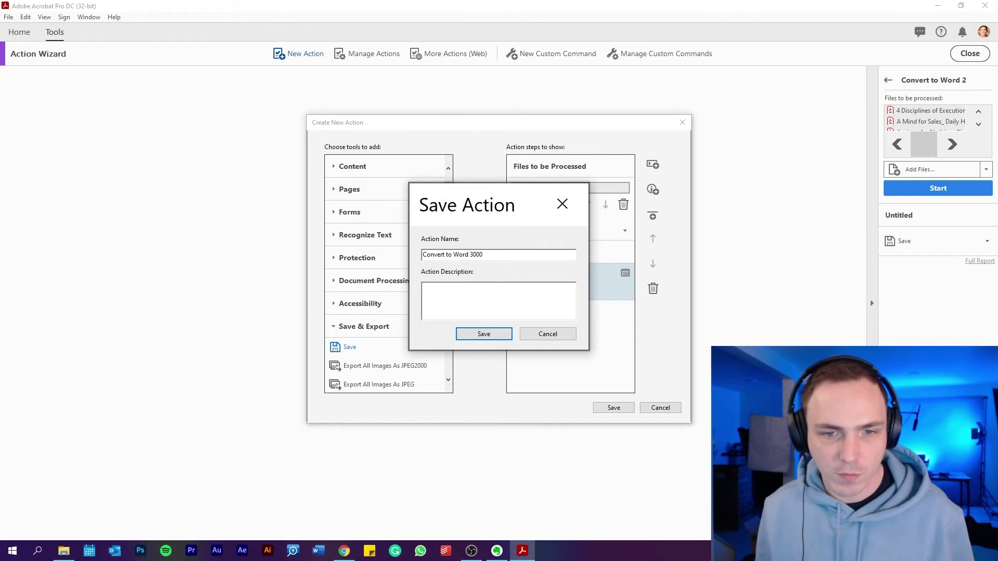
left_click(474, 336)
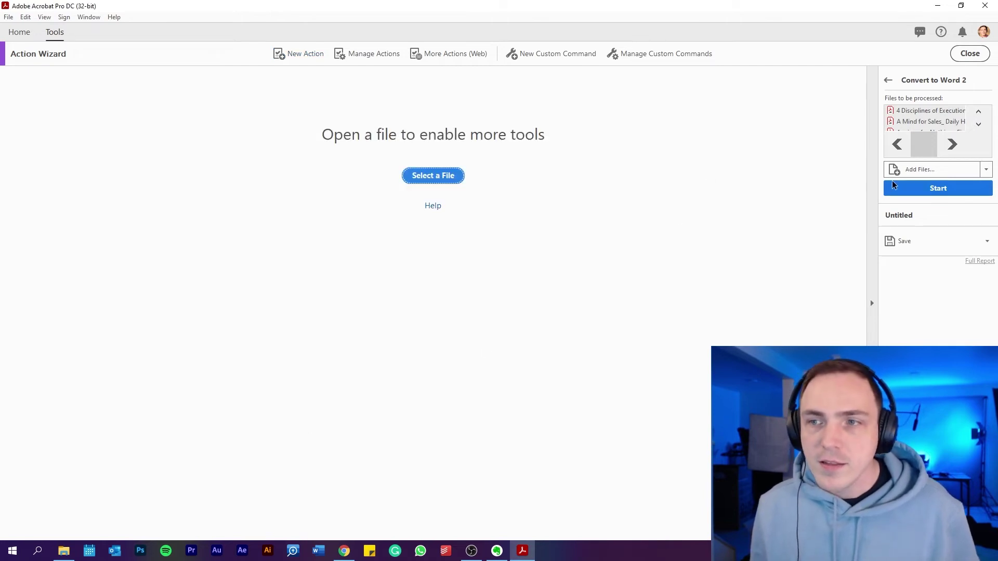
Exit the unfinished action and run the Convert to Word 3000 action on the Kindle notebook PDFs.
left_click(970, 53)
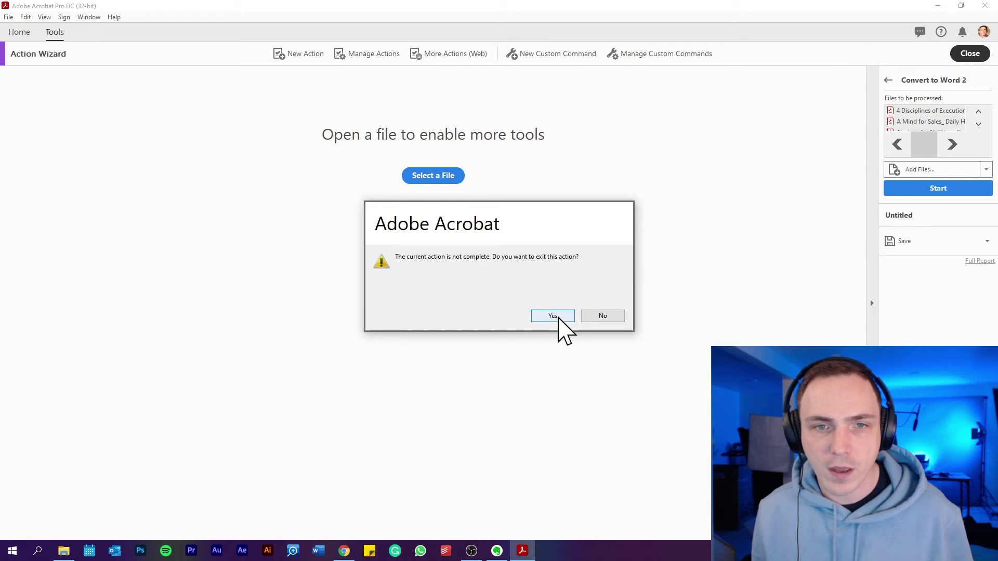
left_click(553, 316)
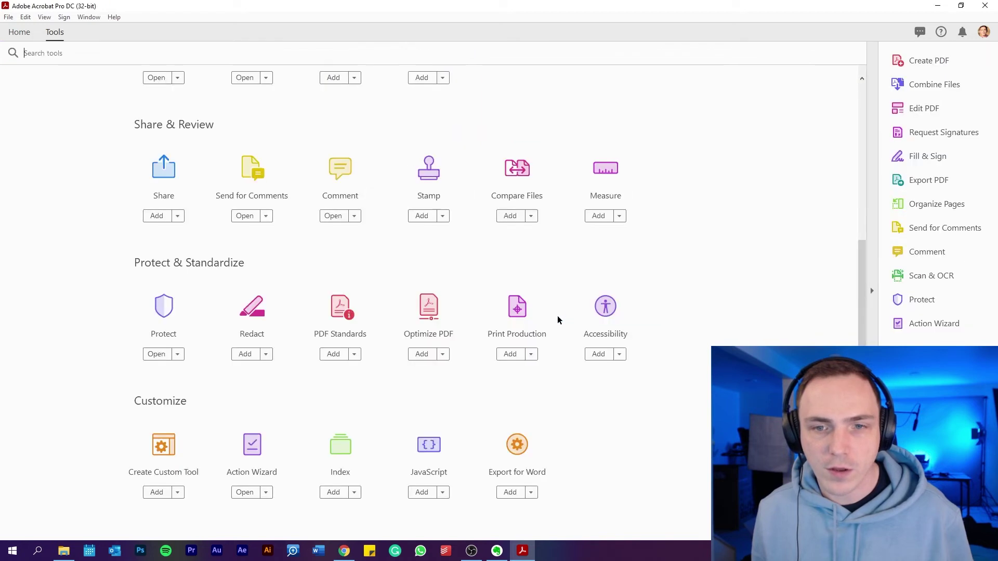
left_click(252, 453)
left_click(884, 117)
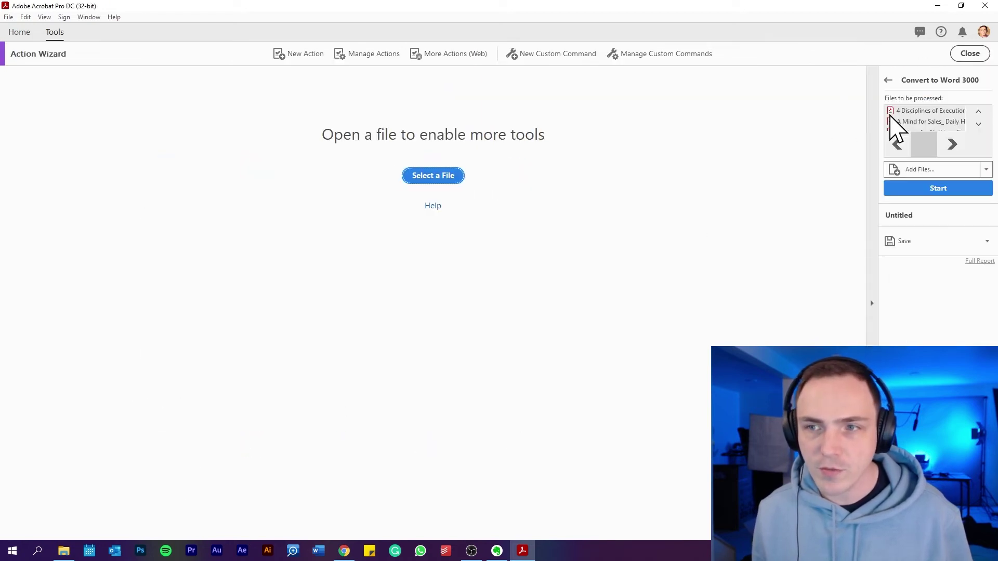
left_click(929, 189)
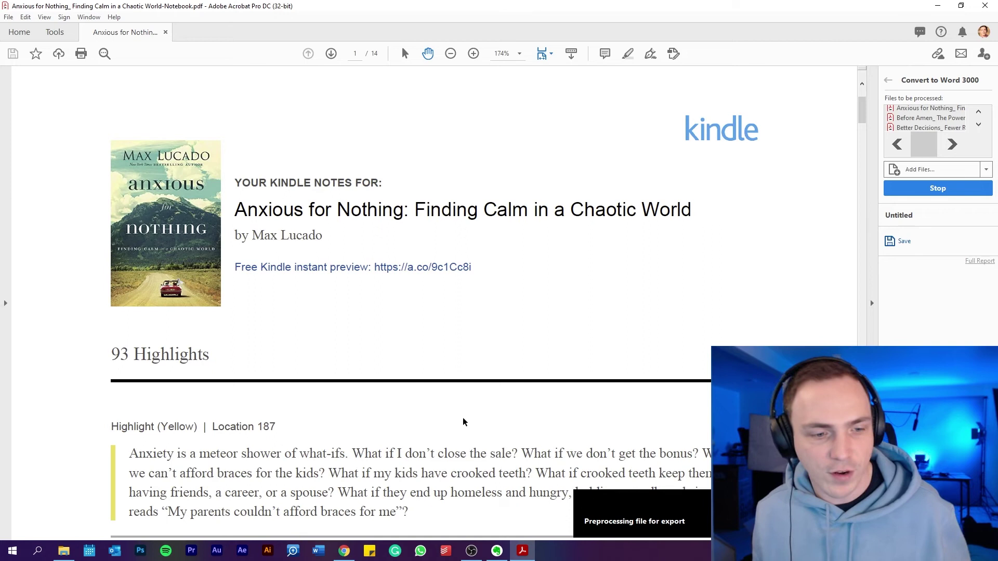
left_click(63, 550)
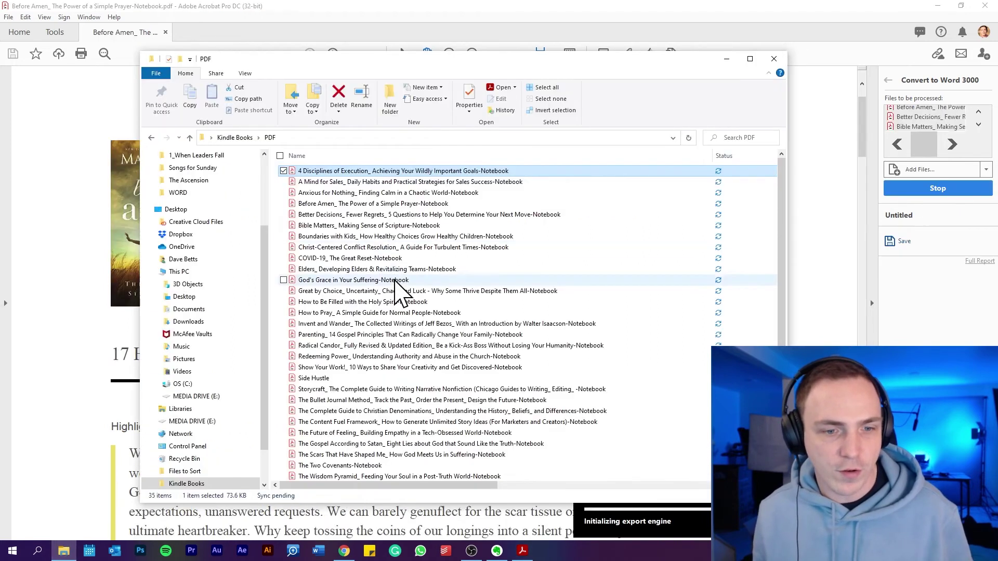
Open the converted 4 Disciplines of Execution Word document, maximize it and select all its contents.
scroll(395, 312, "down", 5)
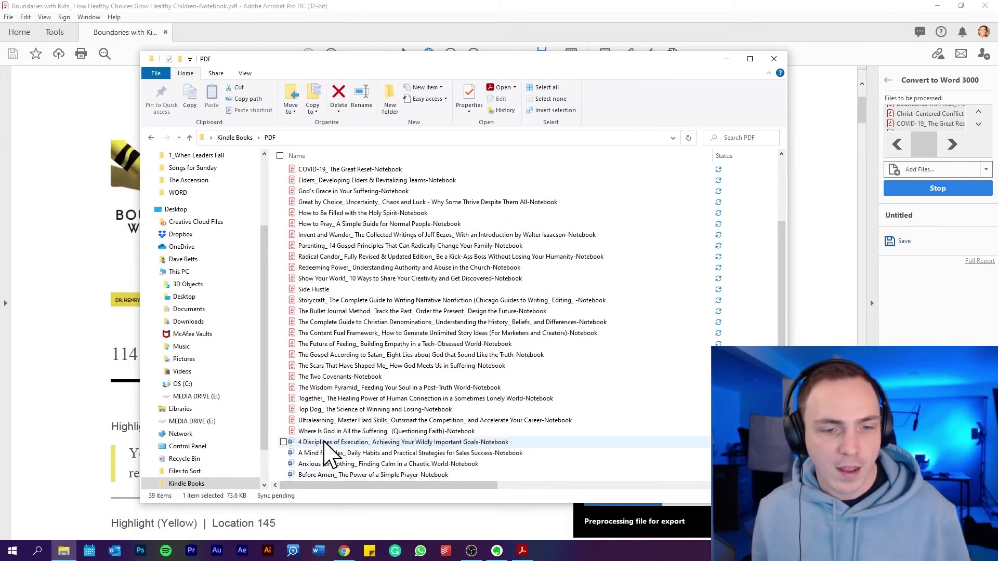
left_click(324, 443)
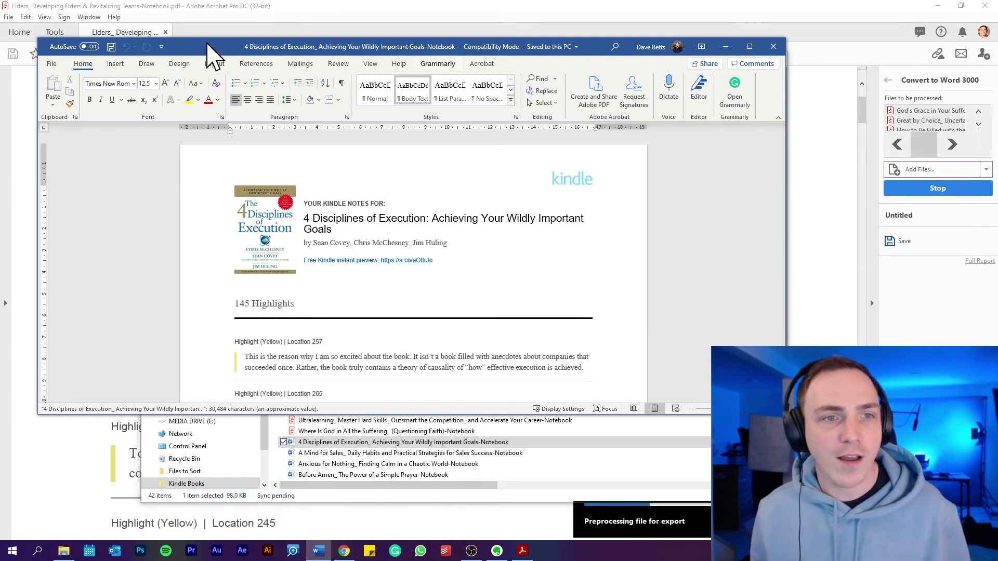
key("super+Up")
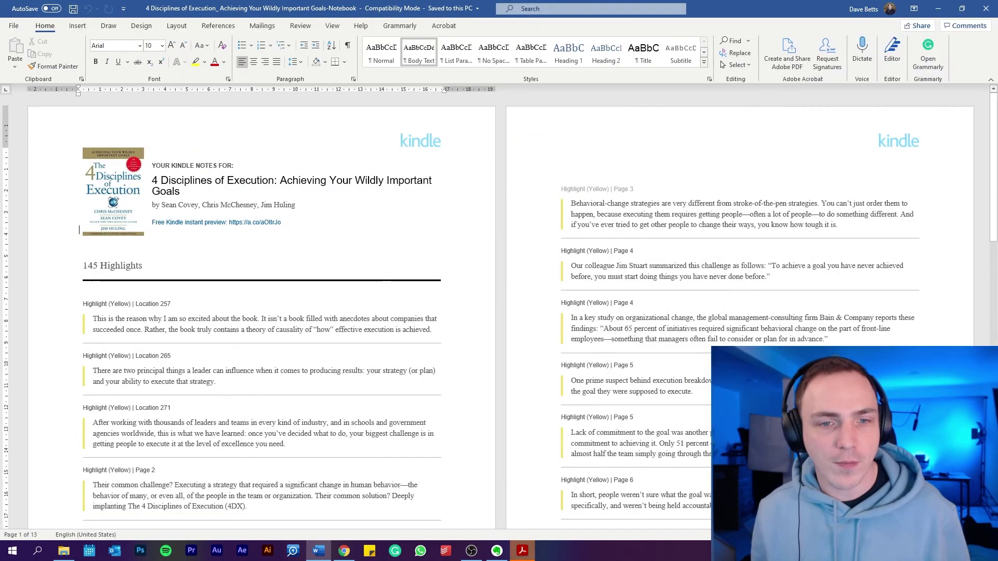
key("ctrl+a")
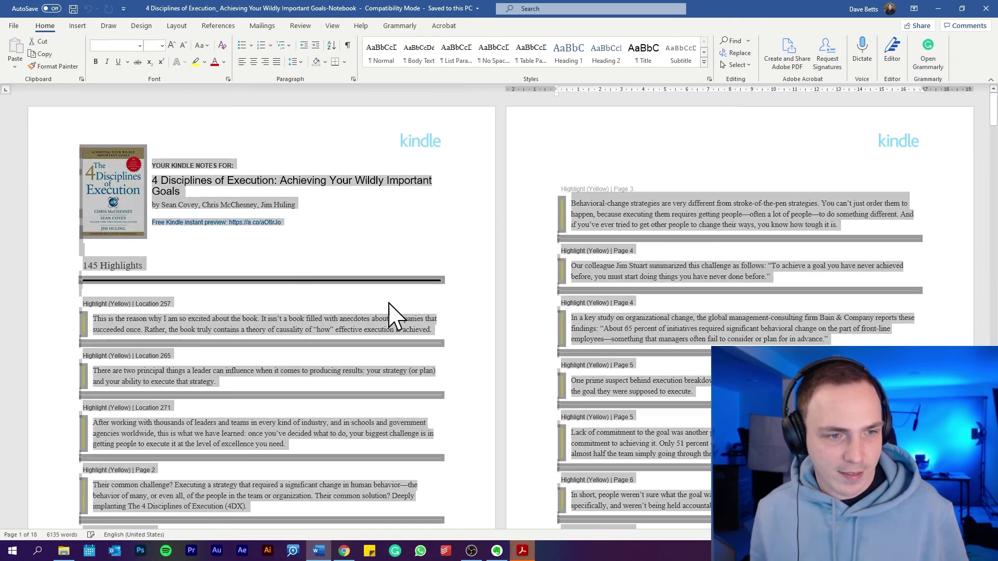
left_click(497, 549)
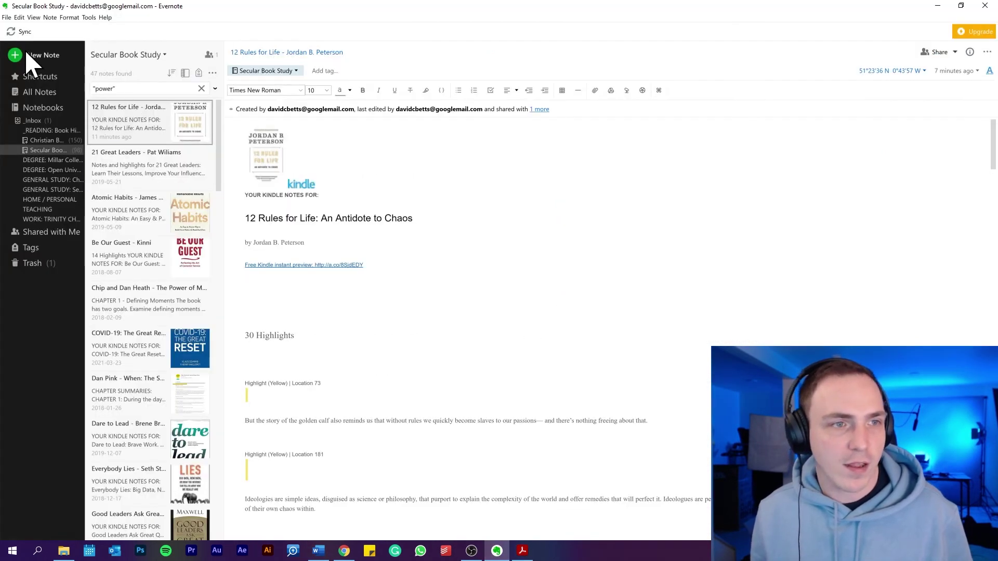
Clear the search, create a new note in Secular Book Study and paste the 4 Disciplines highlights.
left_click(201, 88)
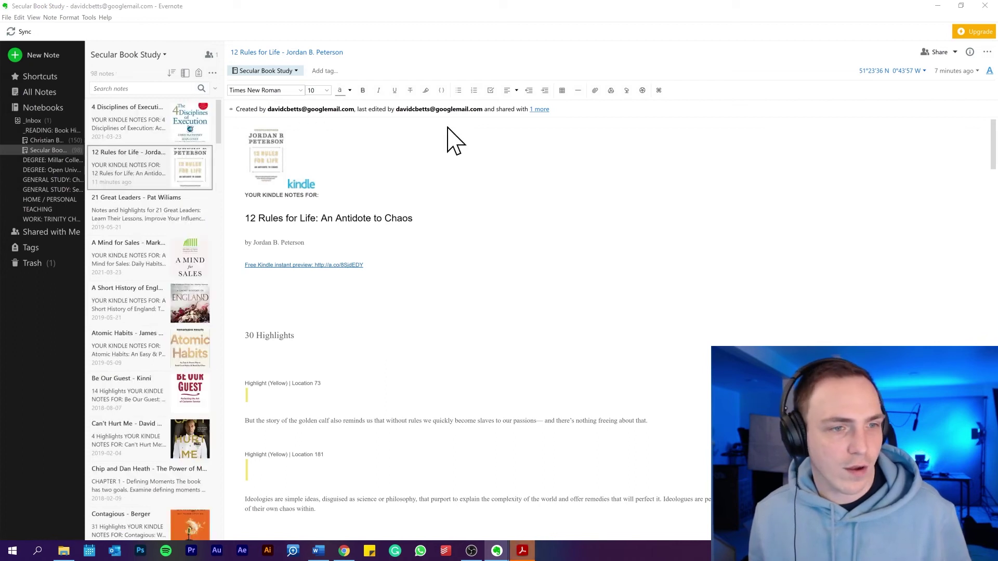
key("ctrl+alt+n")
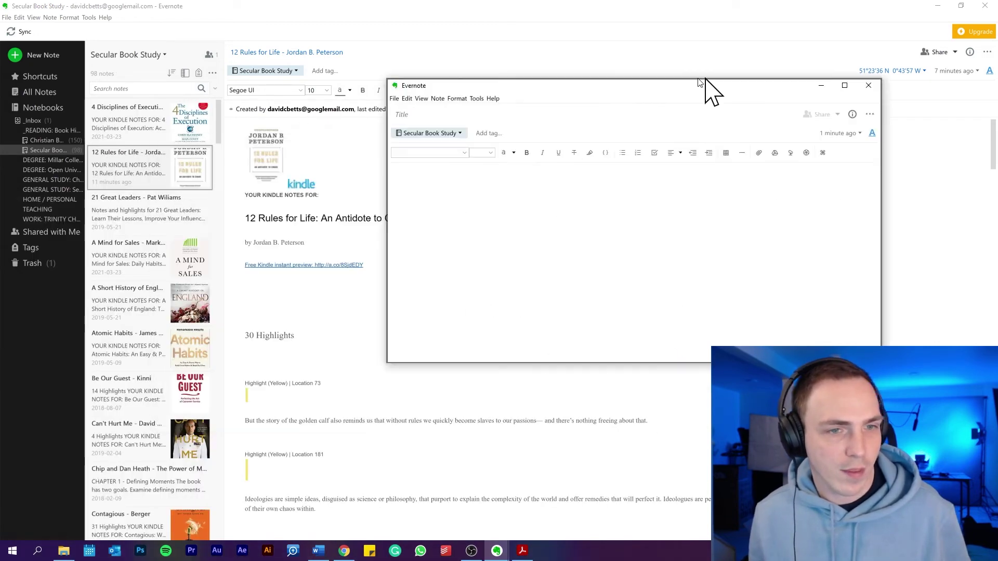
left_click_drag(709, 89, 505, 90)
left_click(272, 130)
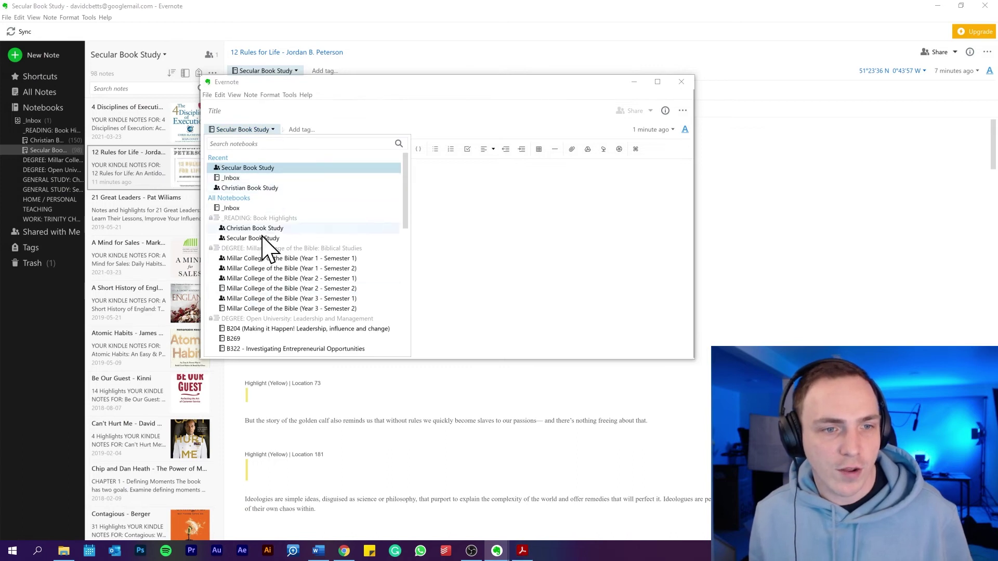
left_click(255, 168)
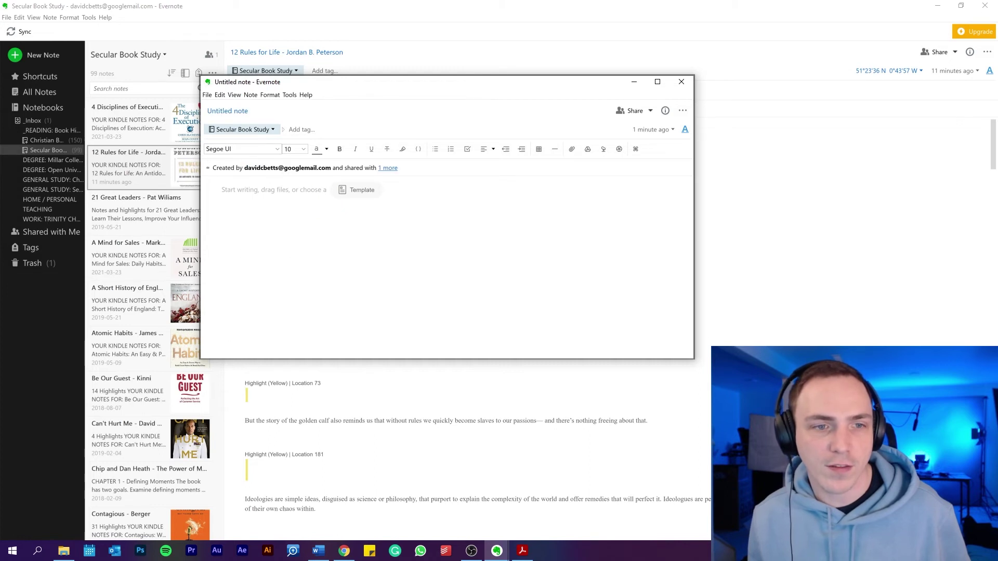
key("ctrl+v")
Shrink the pasted book cover image and retitle the note '4 Disciples'.
scroll(688, 341, "up", 15)
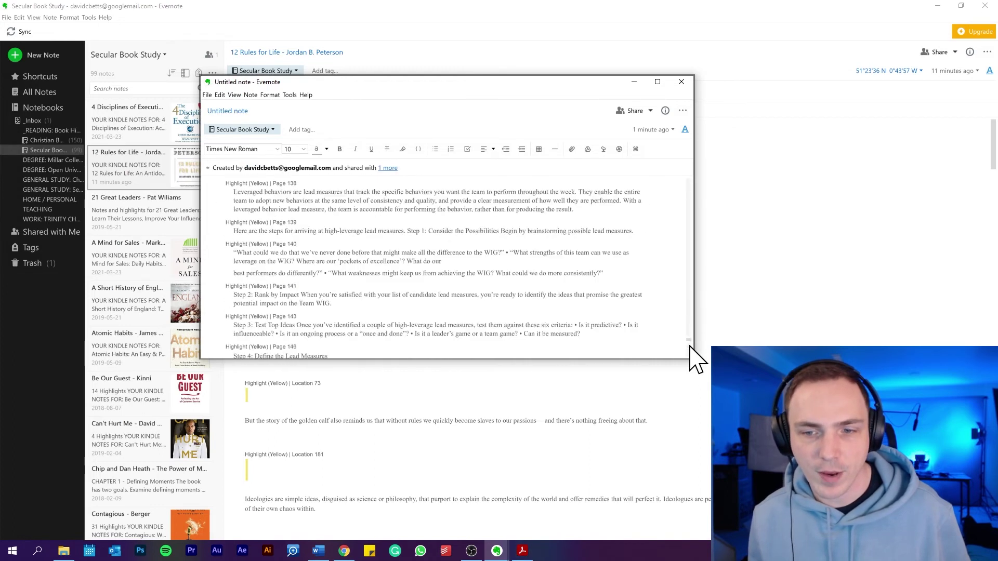
scroll(684, 197, "up", 15)
scroll(684, 171, "down", 5)
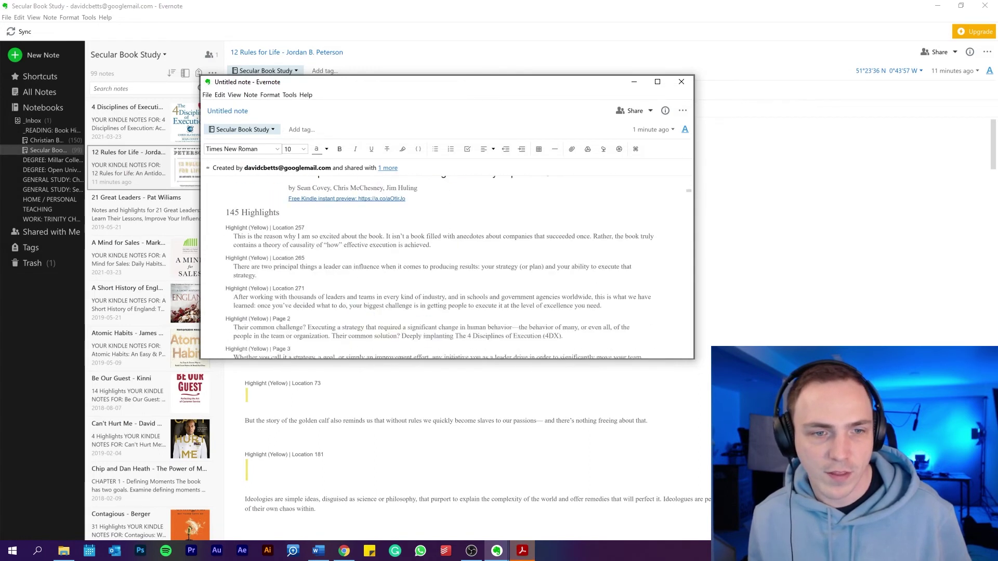
scroll(684, 172, "up", 3)
scroll(345, 279, "up", 5)
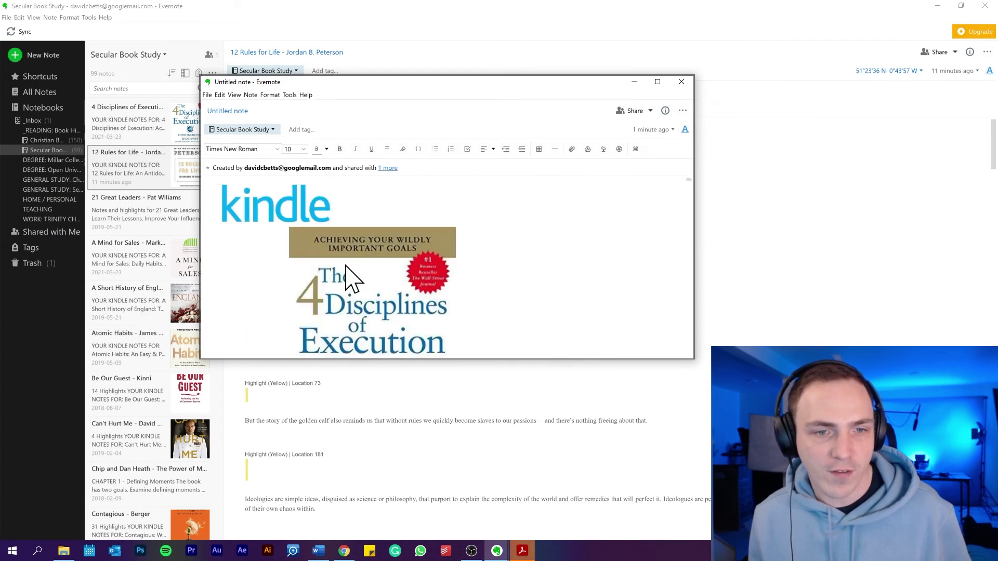
left_click(361, 263)
scroll(361, 263, "down", 5)
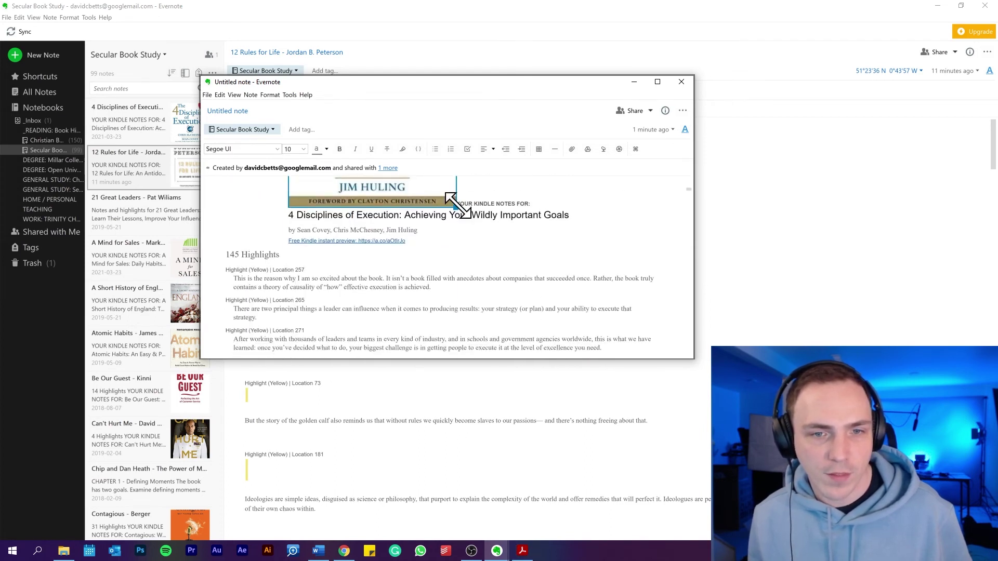
left_click_drag(457, 205, 434, 270)
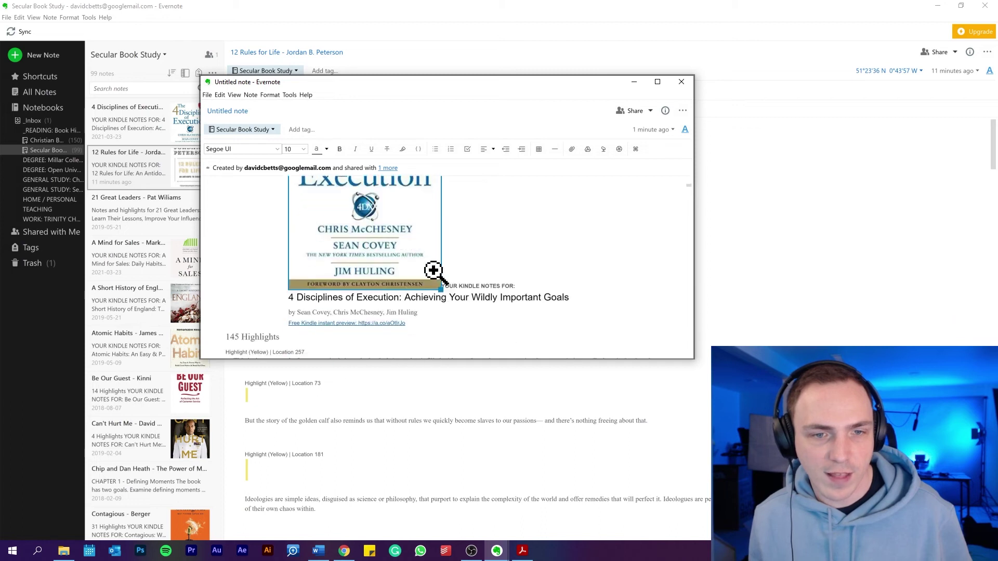
left_click_drag(617, 360, 624, 474)
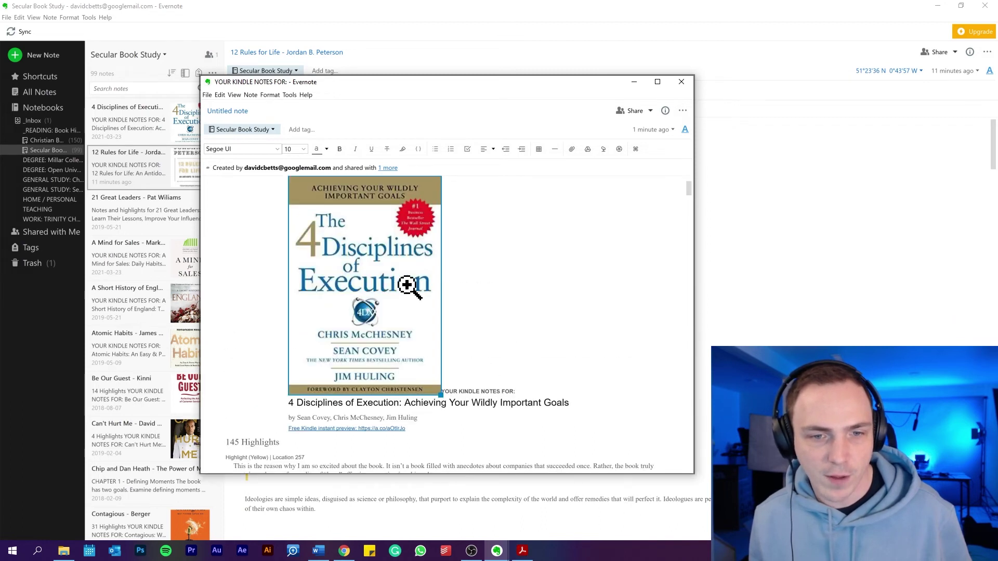
left_click_drag(441, 395, 384, 263)
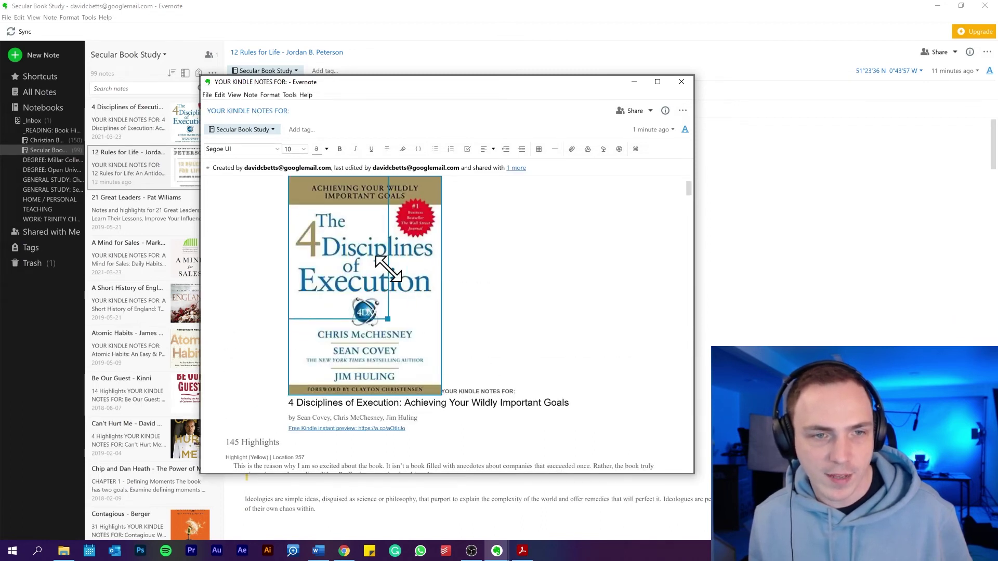
triple_click(248, 110)
type("4 Dis")
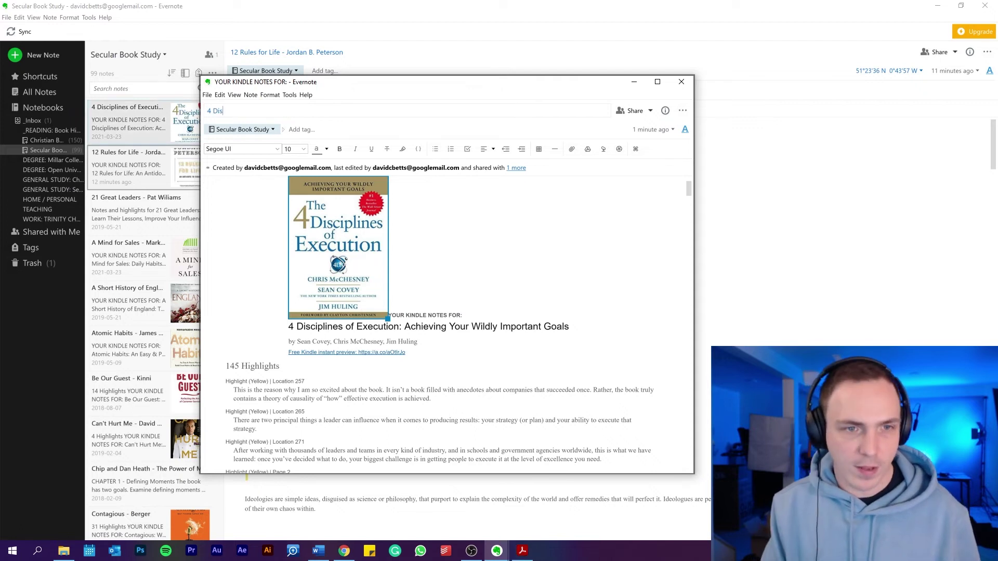
type("ciples")
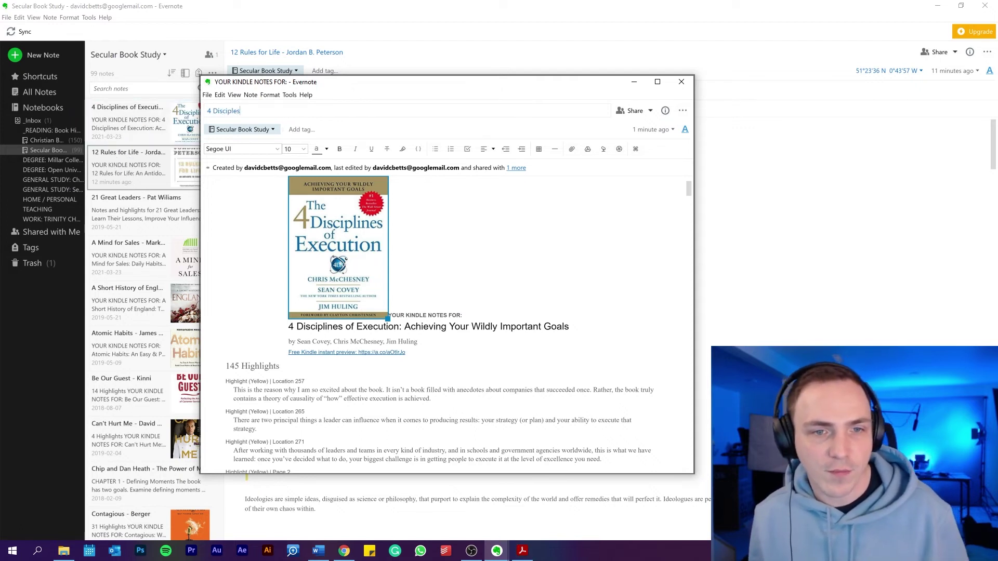
Close the 4 Disciples note window and return to the 12 Rules for Life note.
left_click(681, 82)
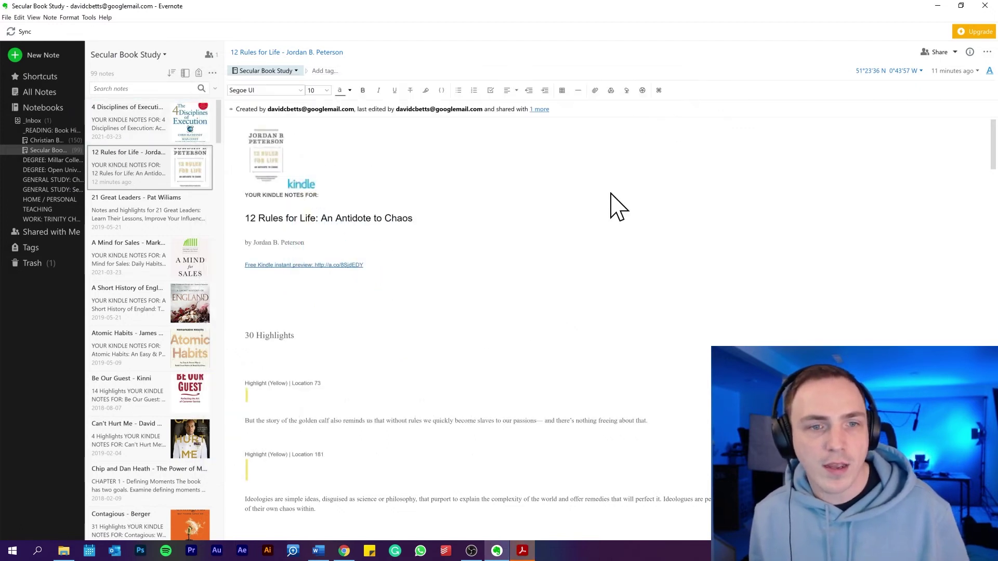
left_click(472, 552)
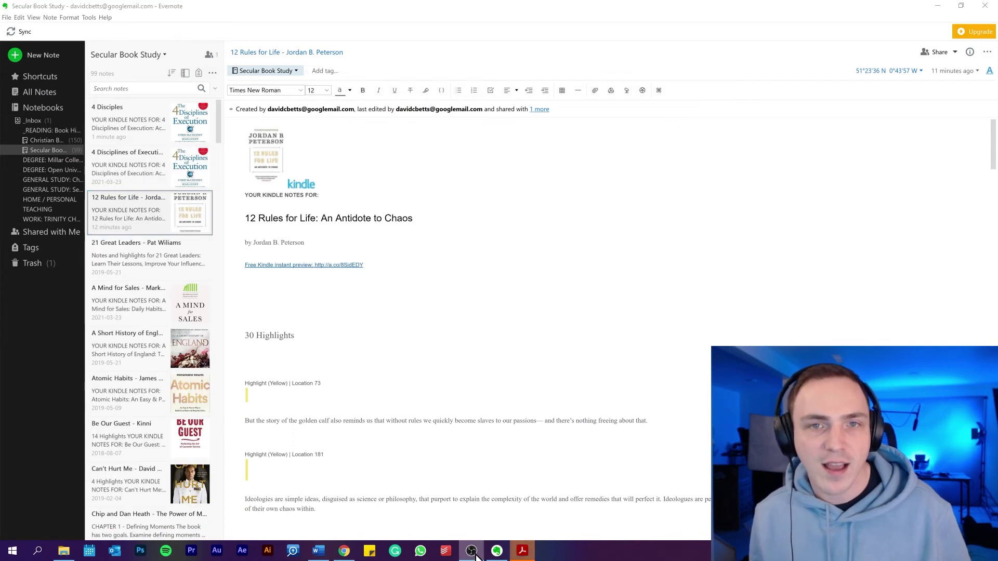
left_click(497, 551)
scroll(468, 311, "down", 3)
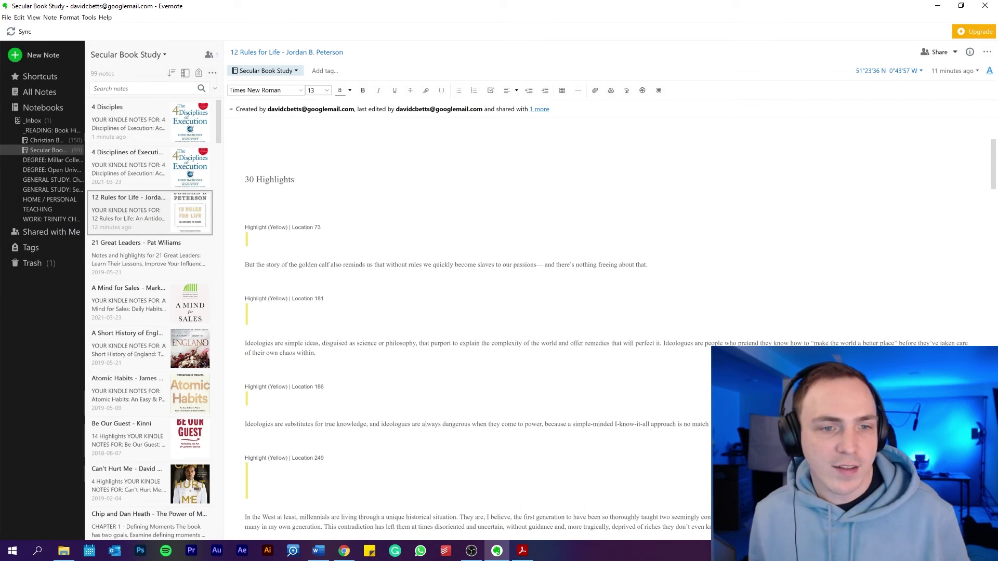
Delete the empty yellow lines under Locations 73, 181, 186 and 249, plus the Kindle logo before Location 273.
left_click_drag(244, 227, 321, 227)
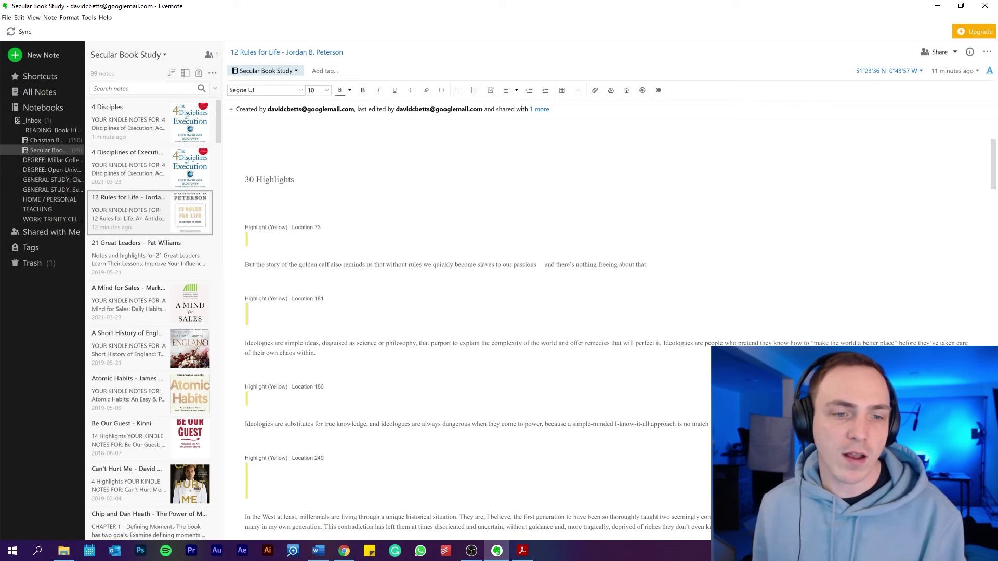
key("BackSpace")
key("BackSpace")
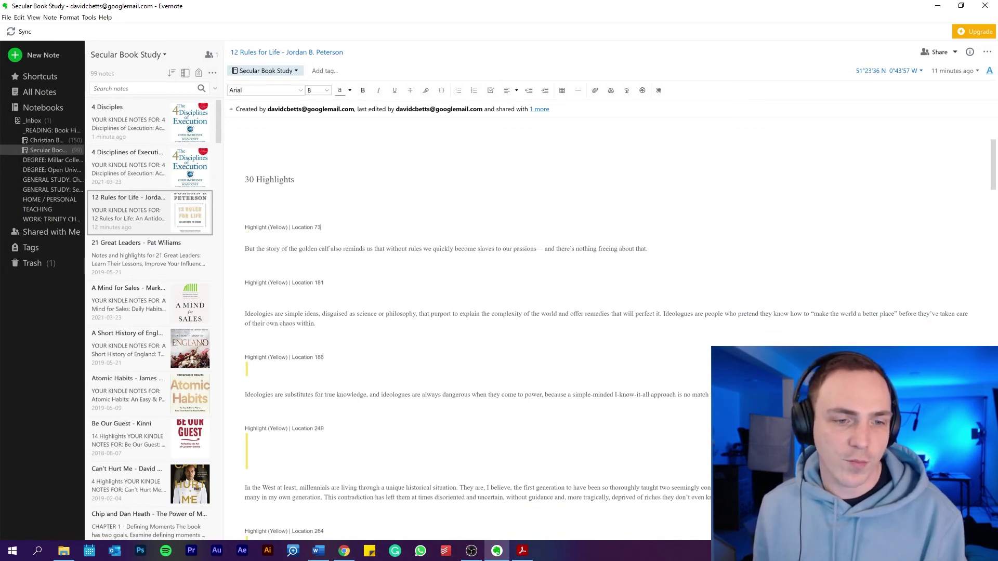
key("BackSpace")
key("Down")
key("Down")
key("Down")
key("Down")
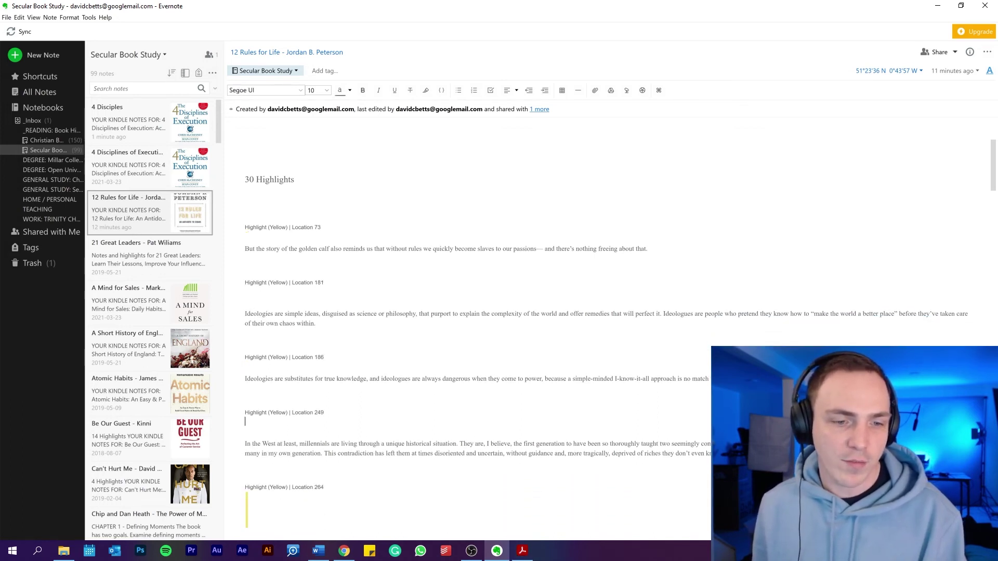
key("BackSpace")
key("Down")
key("Down")
key("Down")
key("Down")
key("BackSpace")
key("Down")
key("Down")
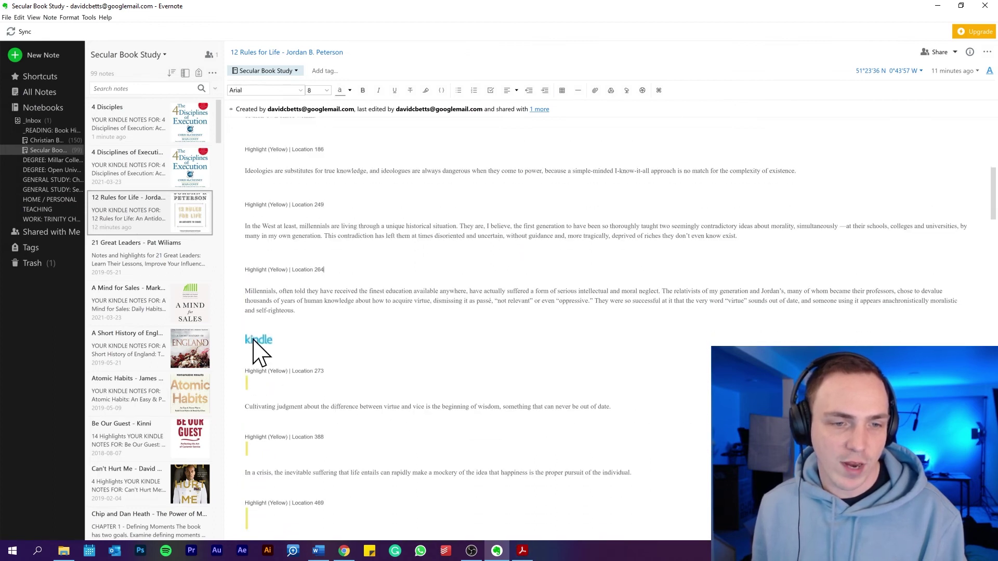
key("BackSpace")
key("Down")
key("Down")
key("Down")
key("BackSpace")
key("Down")
key("Down")
key("Down")
key("Down")
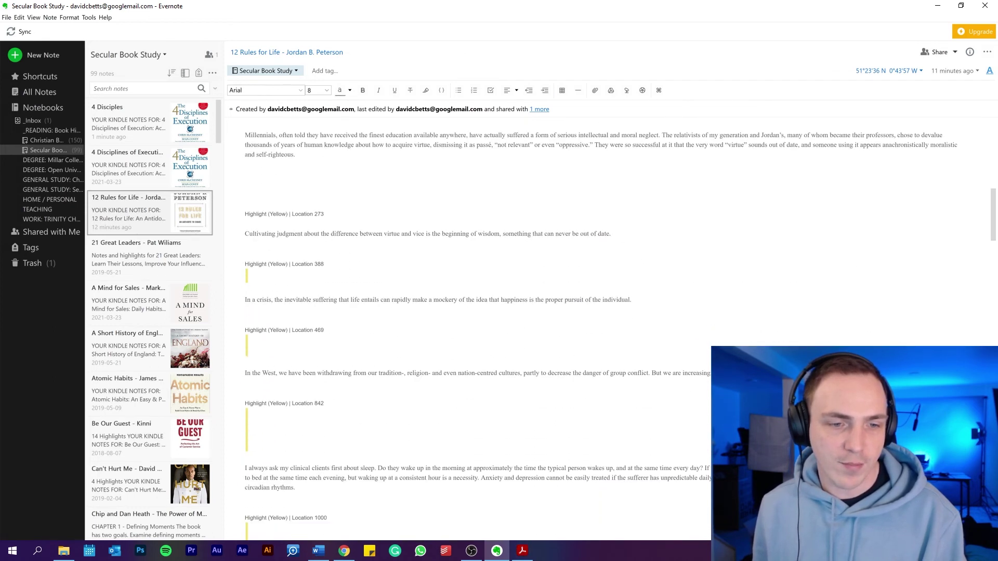
key("BackSpace")
key("BackSpace")
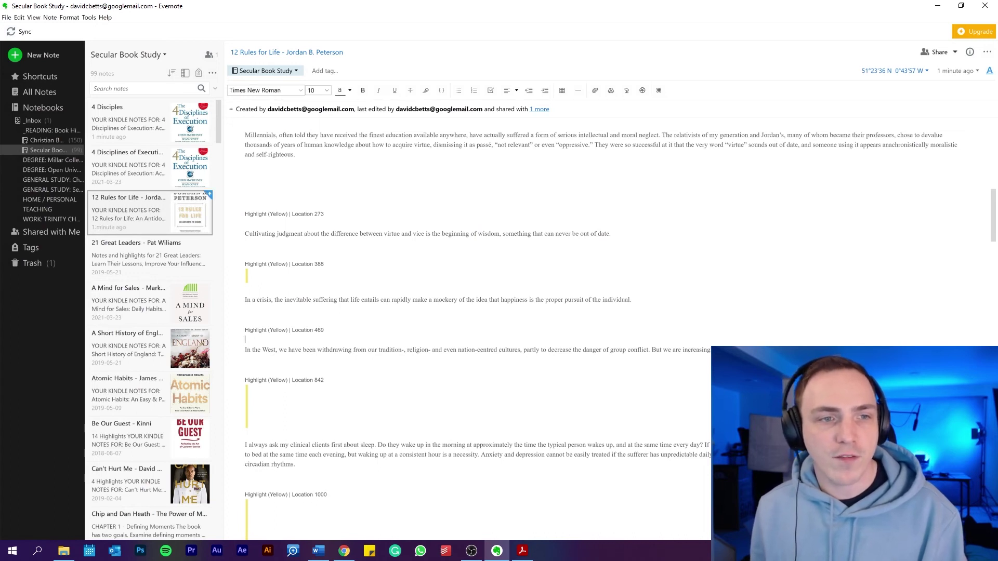
Remove the empty yellow bars under Locations 842, 1000 and 2789.
scroll(601, 331, "down", 5)
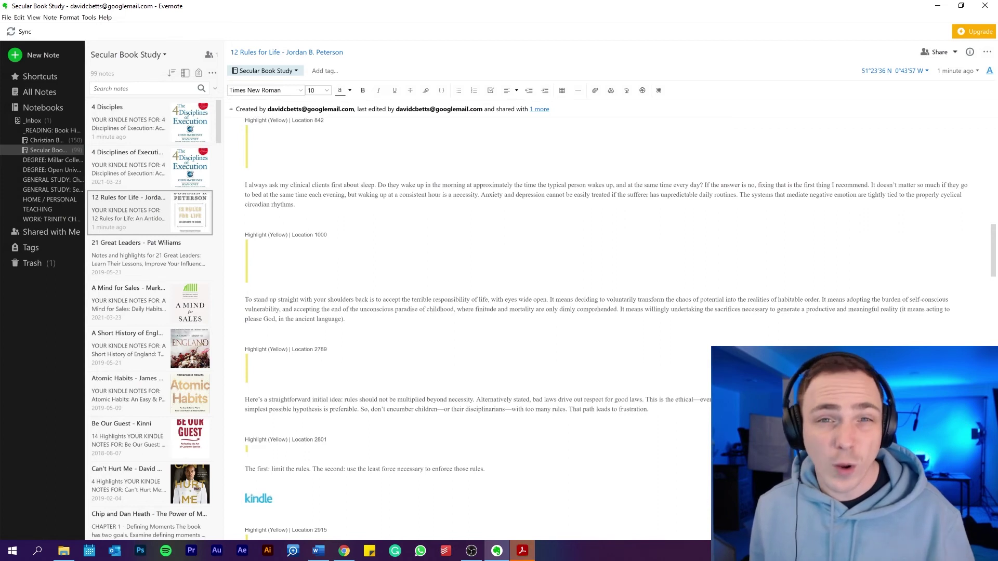
left_click(249, 146)
key("BackSpace")
key("Down")
key("BackSpace")
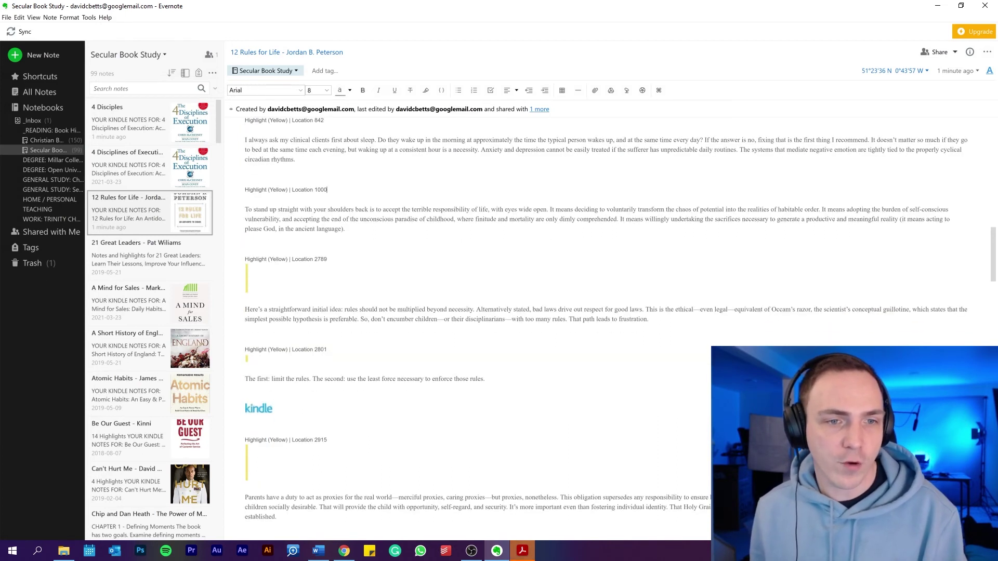
left_click(247, 278)
key("BackSpace")
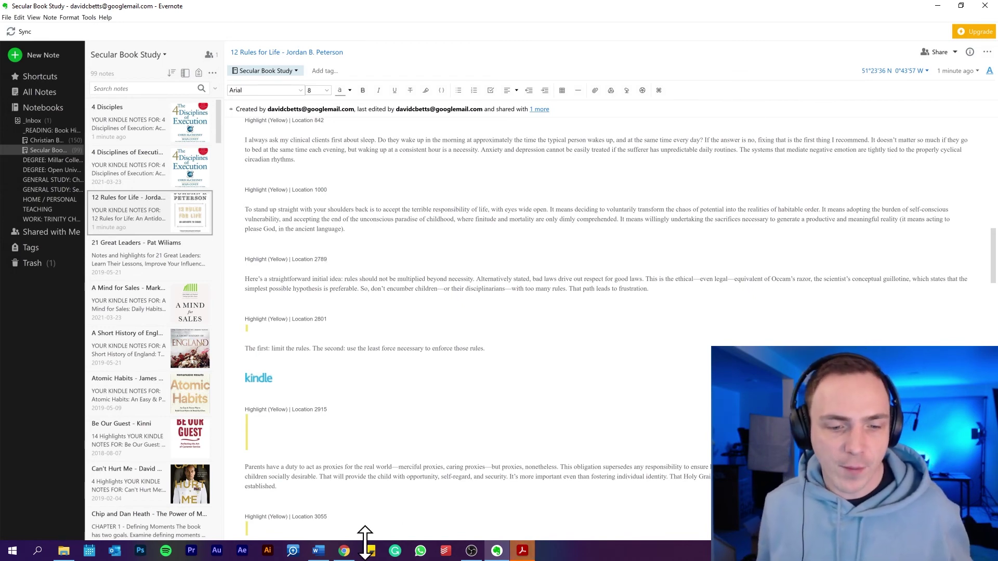
Switch to the clippings.io export wizard tab and review its Evernote options and citation preview.
left_click(344, 550)
left_click(150, 19)
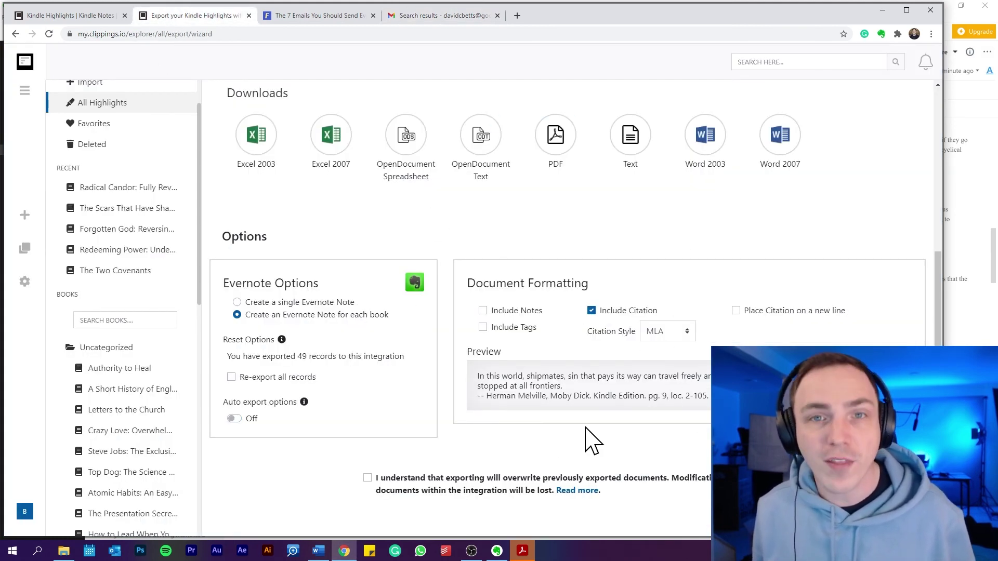
left_click_drag(645, 396, 468, 275)
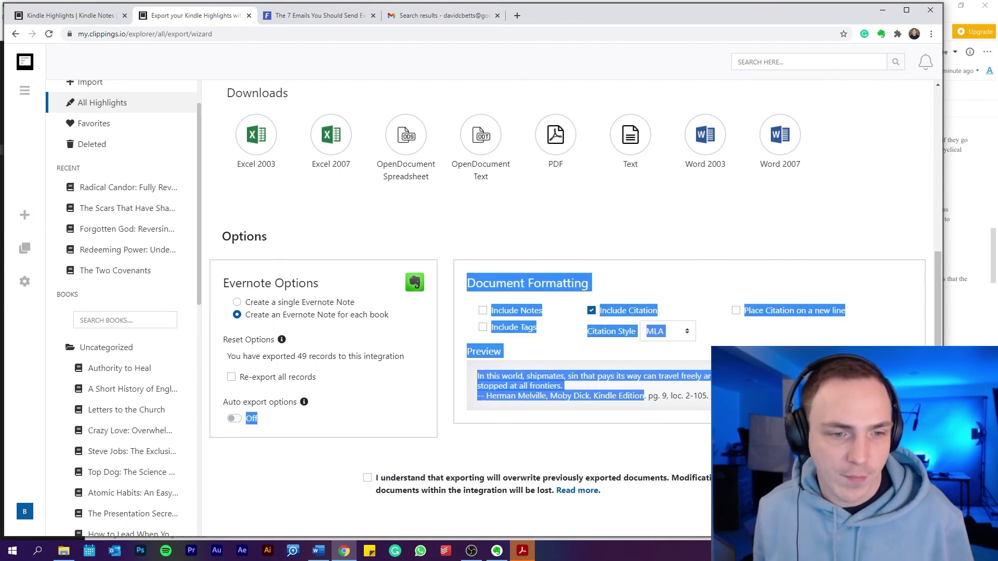
left_click(572, 421)
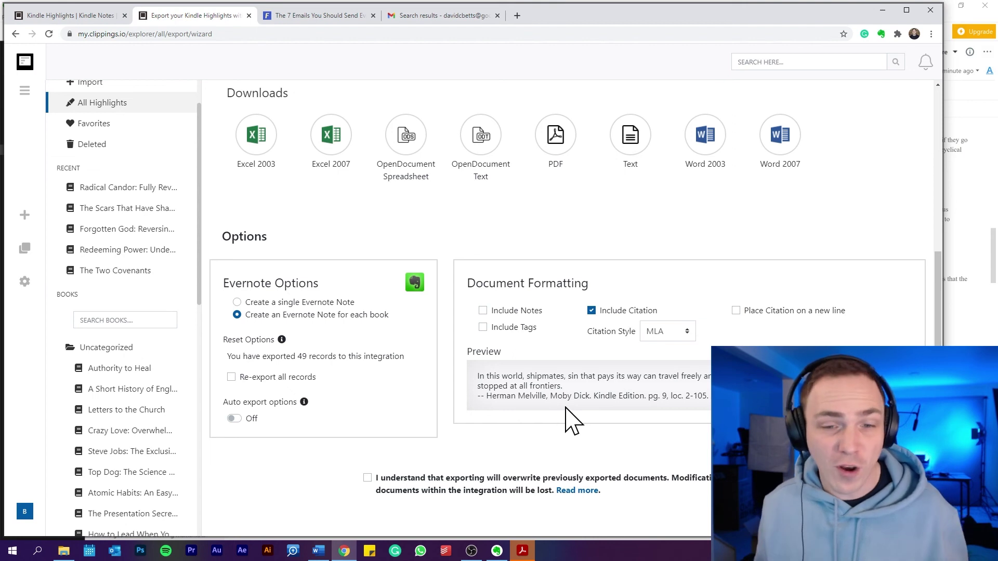
scroll(565, 407, "up", 2)
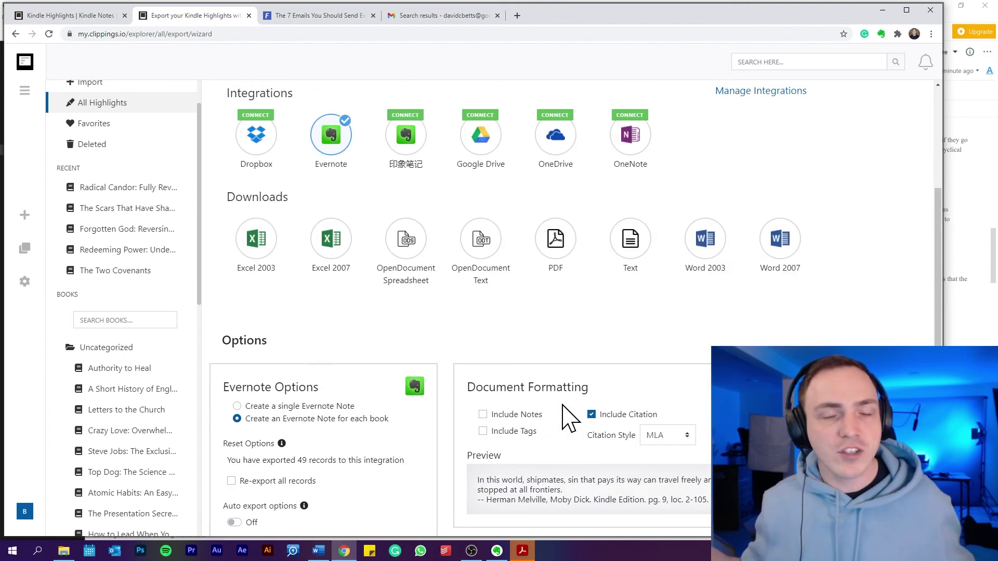
scroll(566, 419, "down", 2)
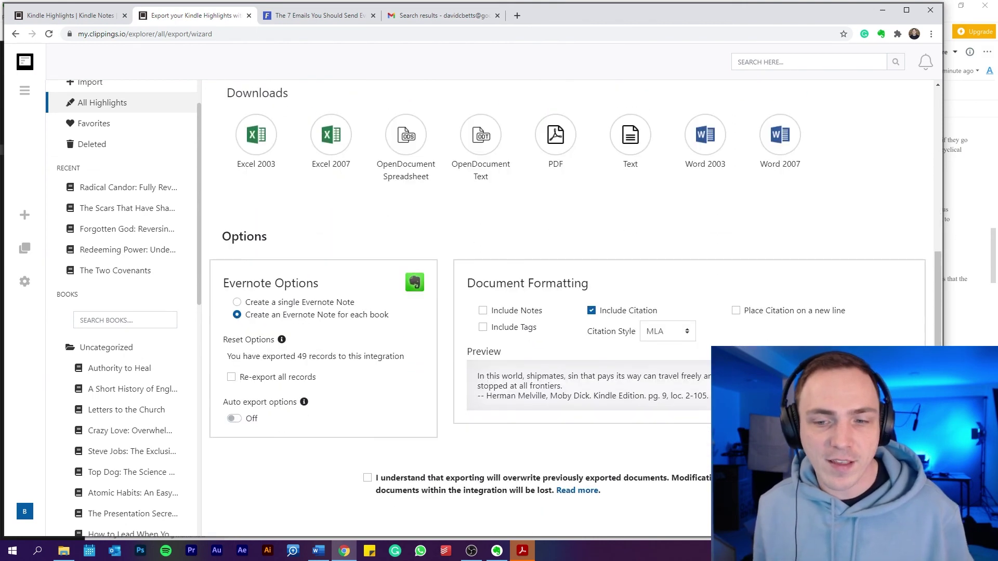
left_click_drag(708, 396, 478, 366)
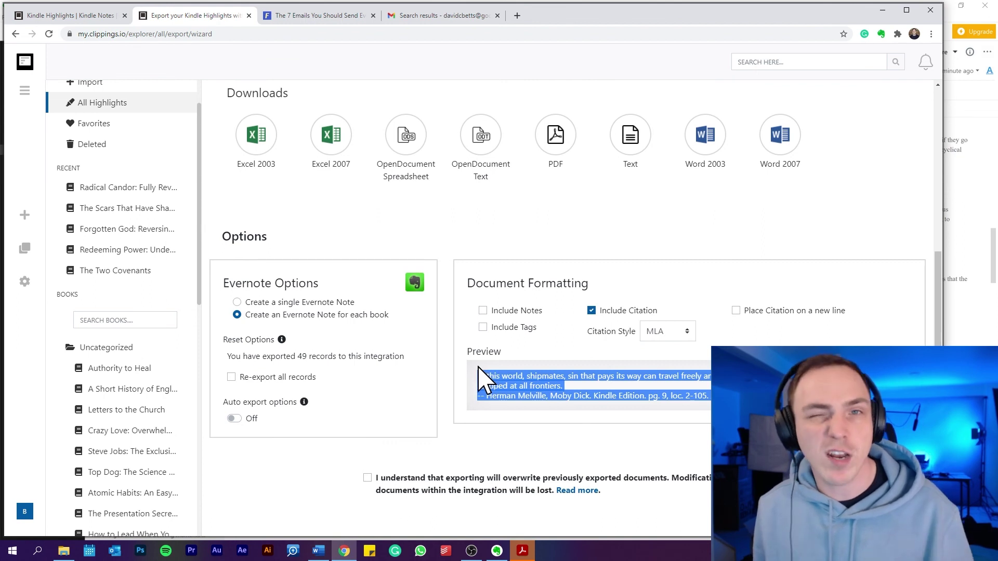
left_click(480, 370)
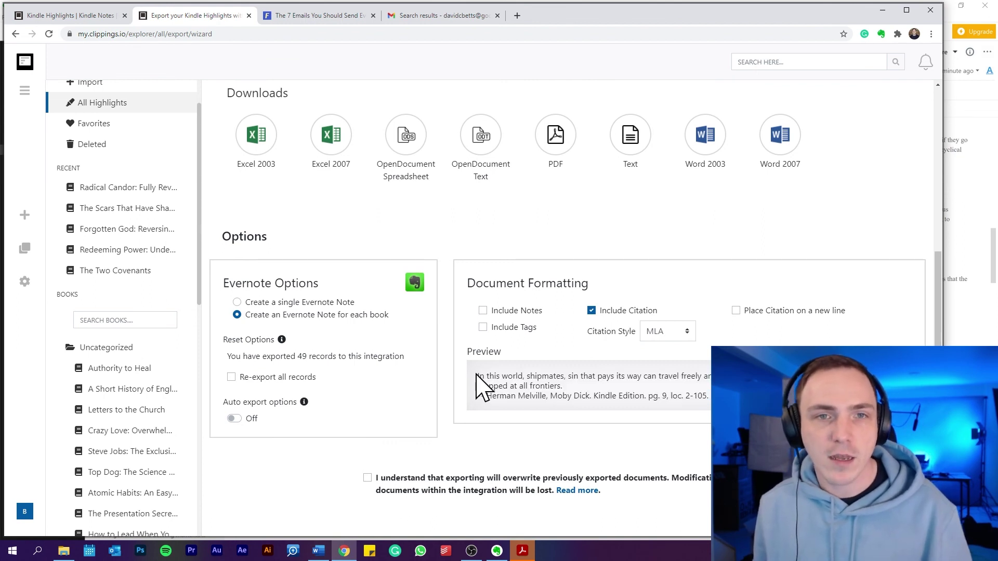